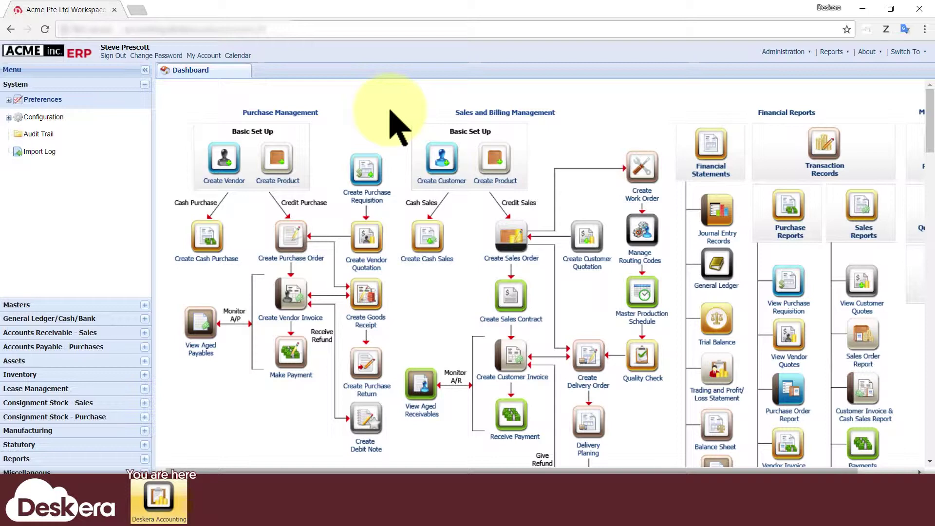
# Go back to the dashboard and open Chart of Accounts from the expanded Masters menu
pyautogui.scroll(-9, 396, 126)
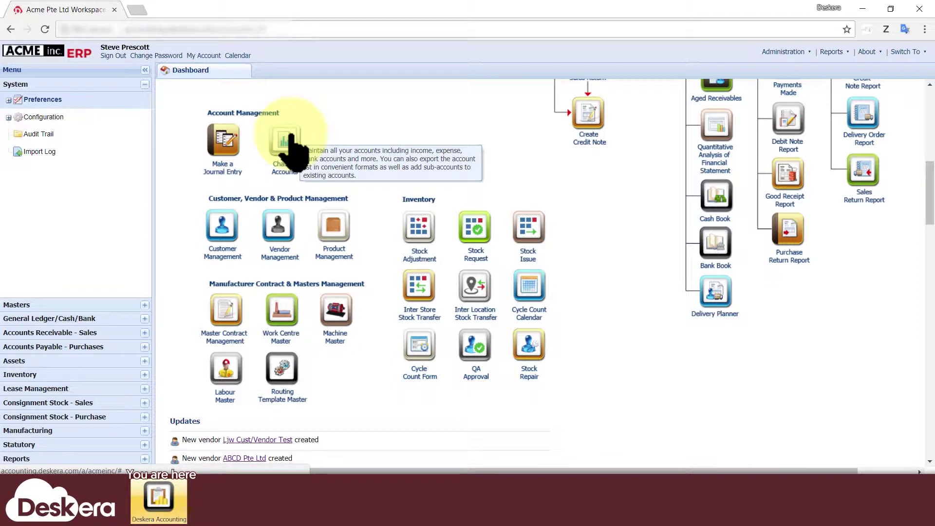
pyautogui.click(291, 142)
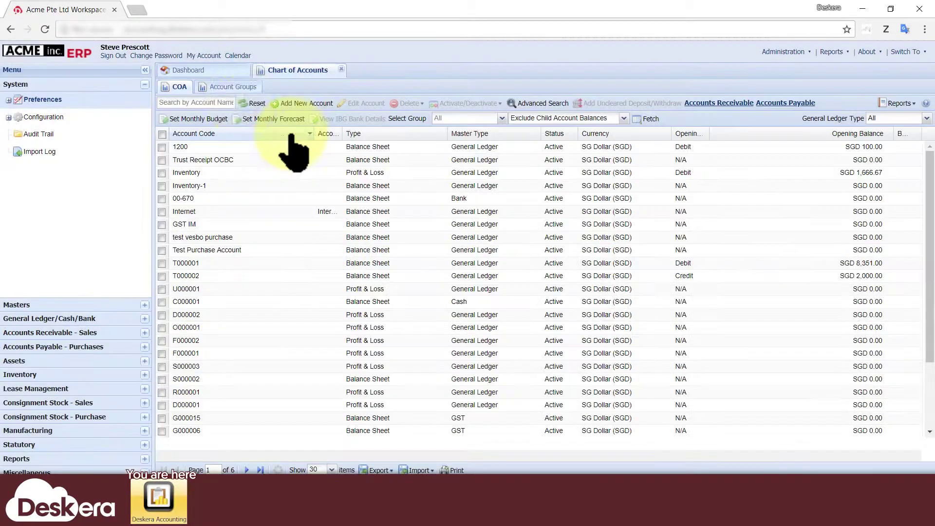
pyautogui.click(207, 72)
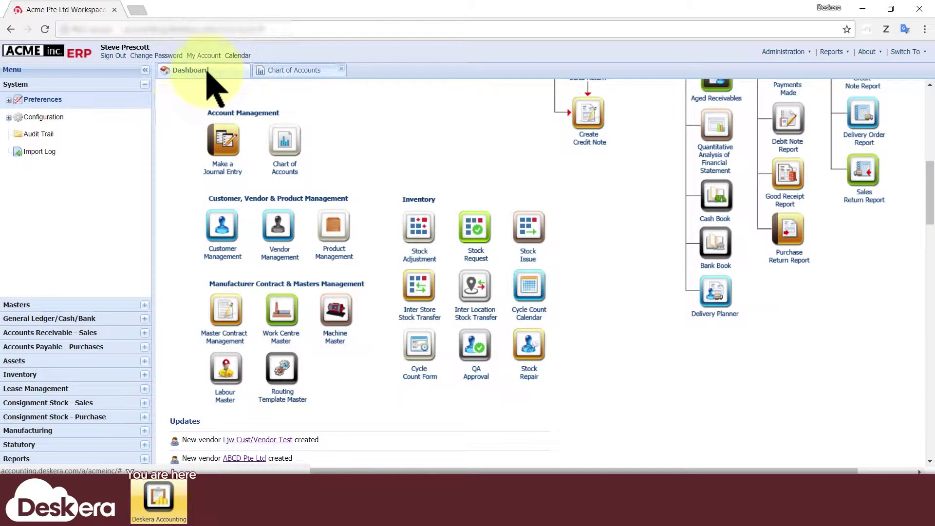
pyautogui.click(145, 305)
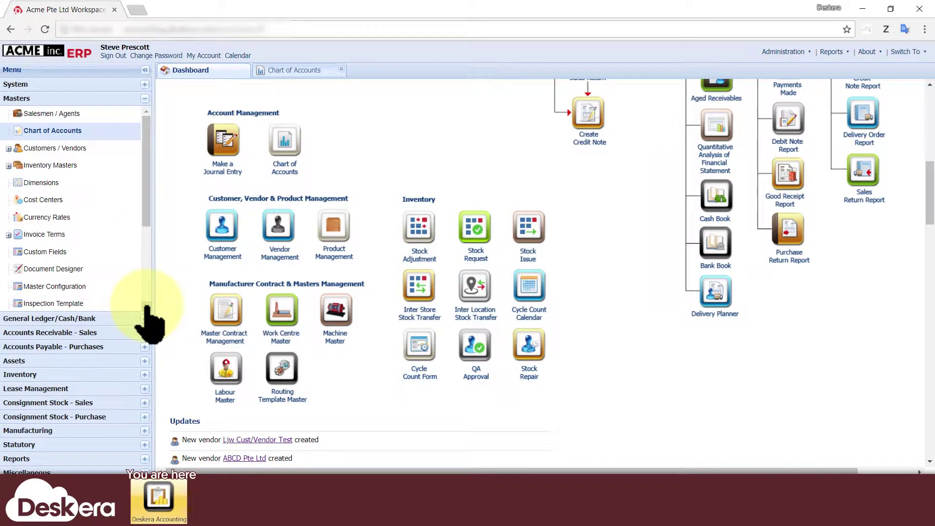
pyautogui.click(76, 136)
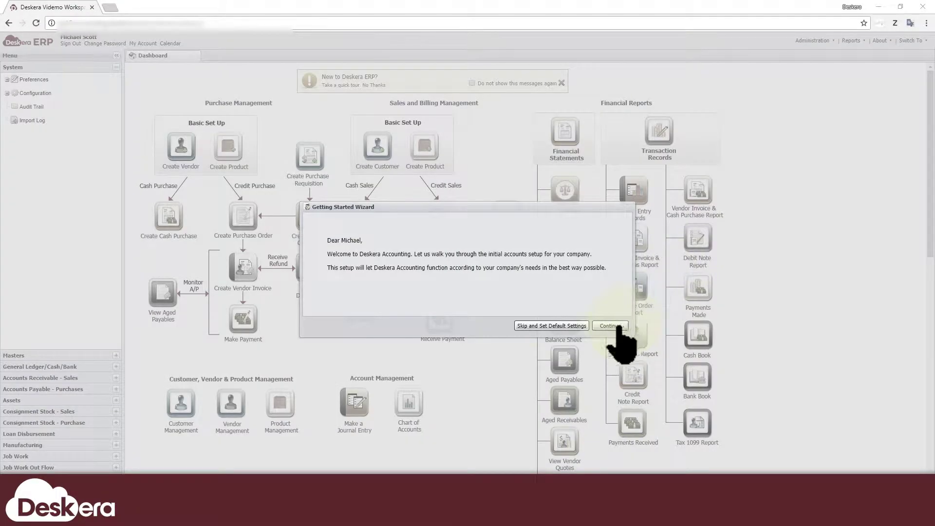
pyautogui.click(615, 323)
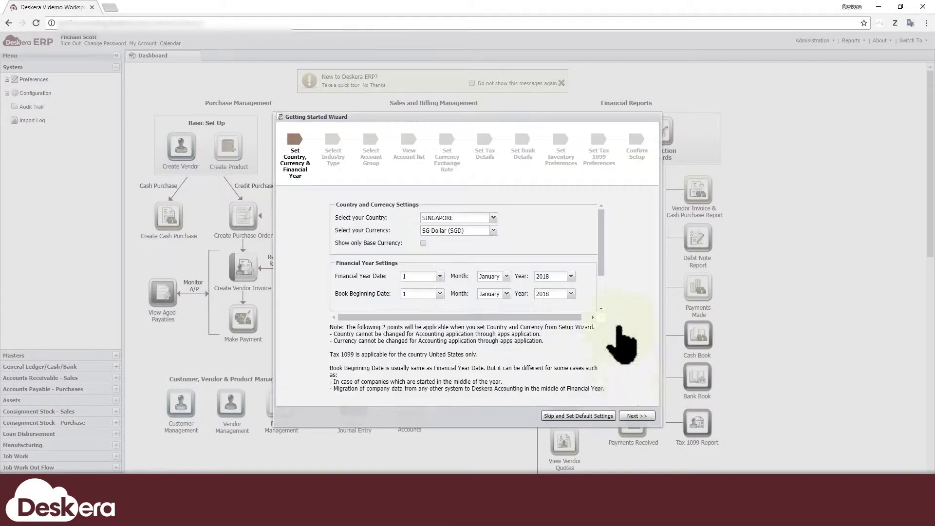
pyautogui.click(644, 417)
pyautogui.click(645, 417)
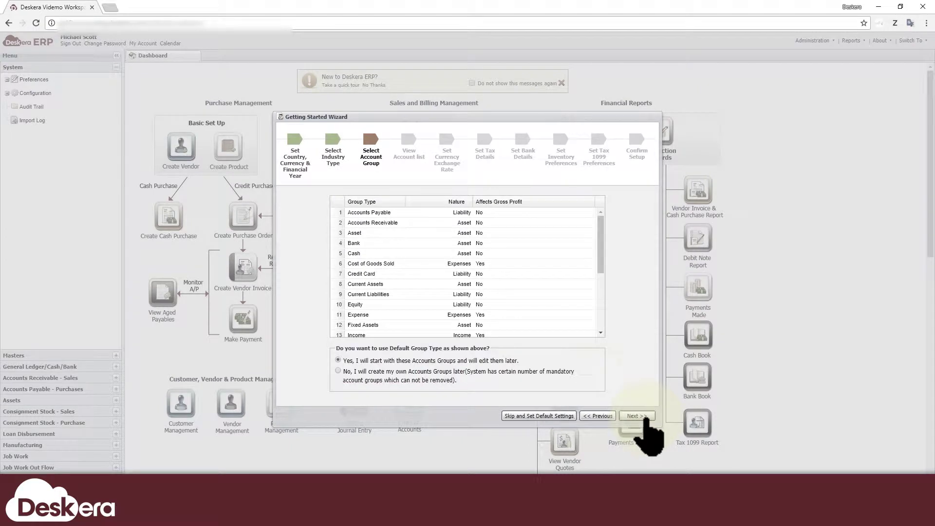
pyautogui.click(339, 371)
pyautogui.click(636, 416)
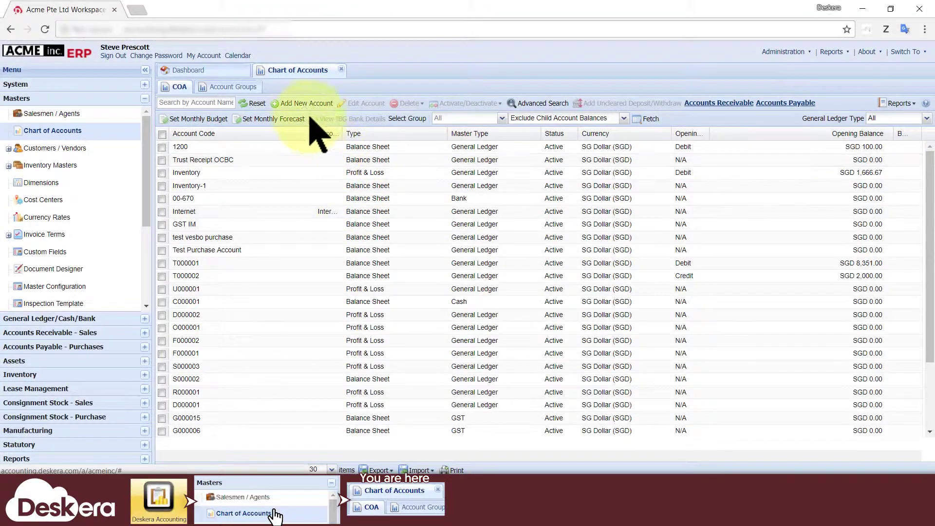
# Start a new account, entering code ACode00001 and alias Alias00001
pyautogui.click(305, 104)
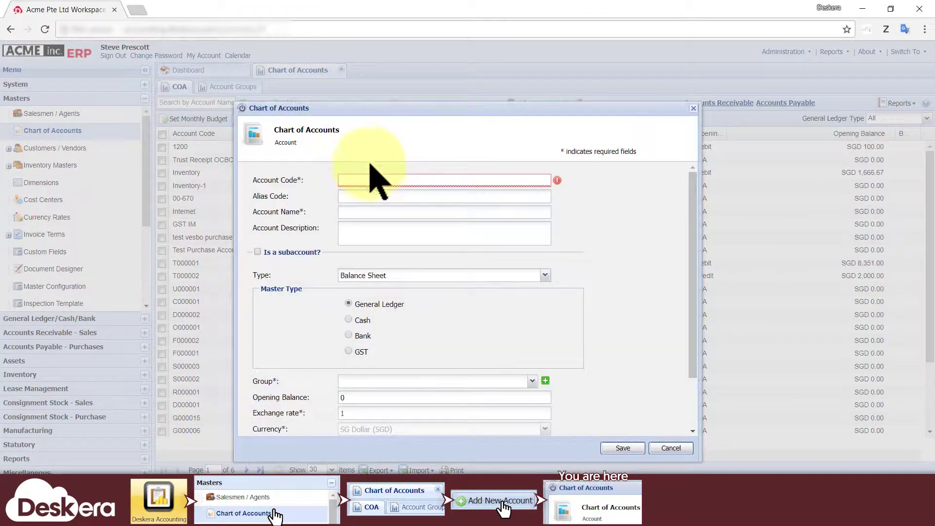
pyautogui.write('ACode00001')
pyautogui.click(360, 196)
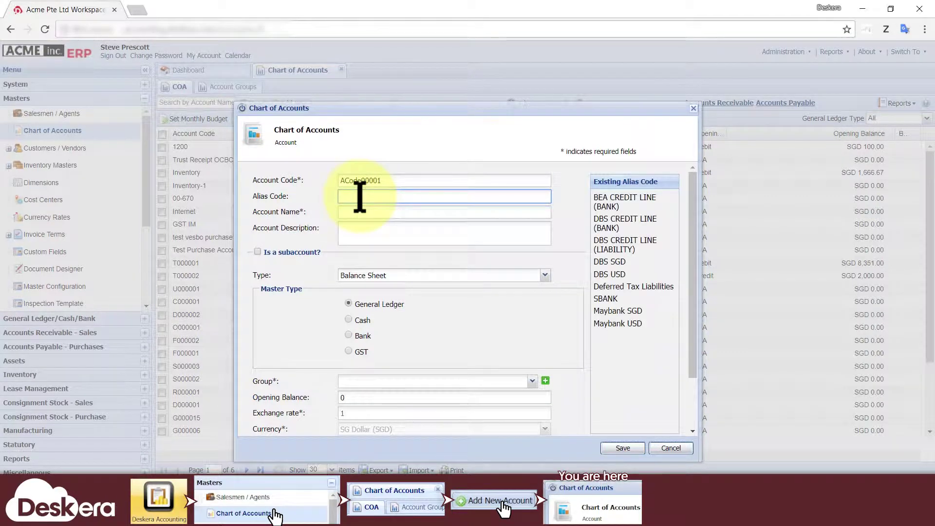
pyautogui.write('Alias')
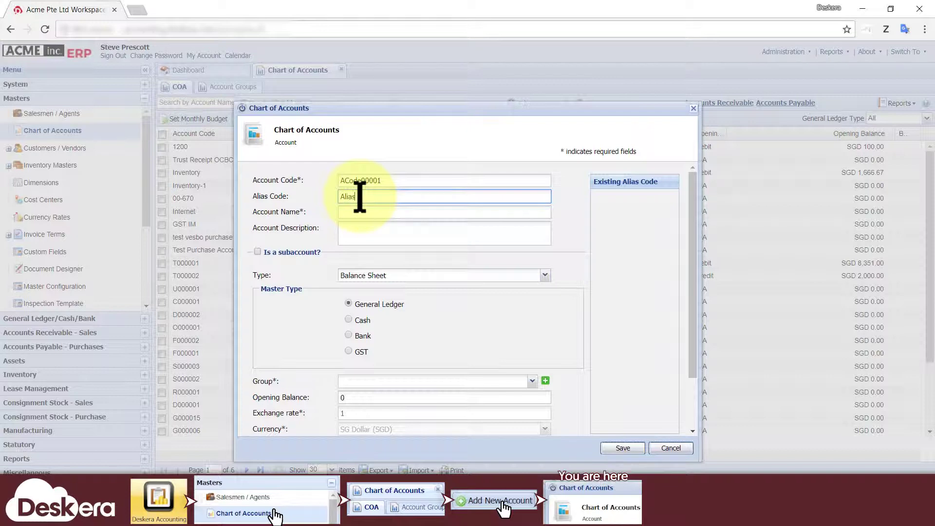
pyautogui.write('00001')
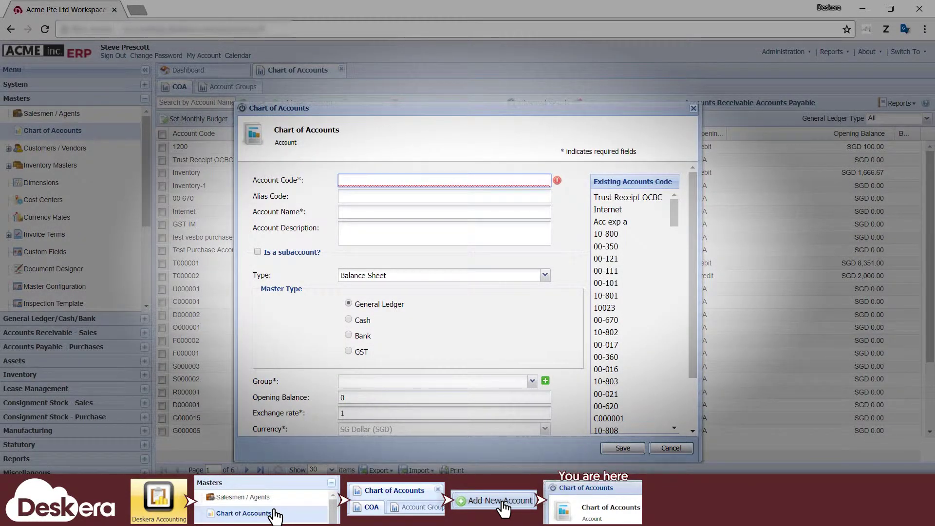
# Re-enter code ACode00001 and the alias, then name the account 'Sample Account'
pyautogui.write('A')
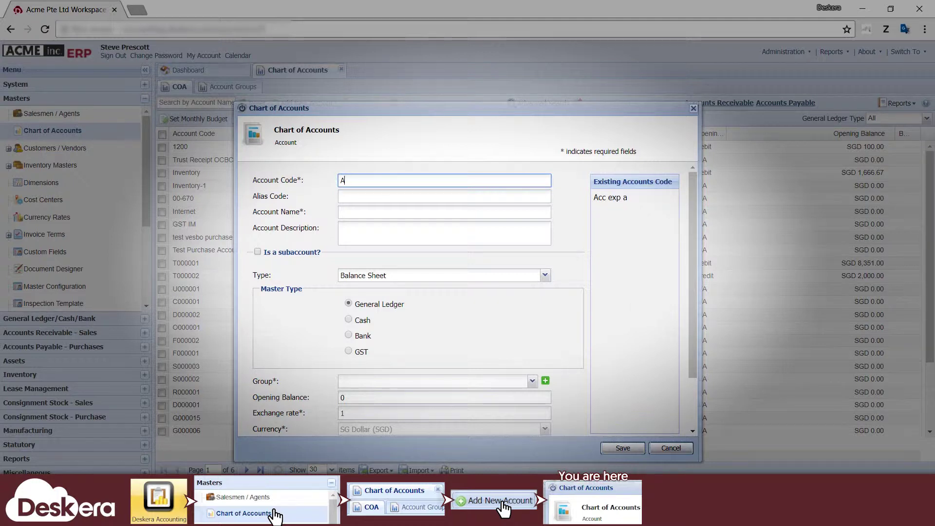
pyautogui.write('Code00001')
pyautogui.press('Tab')
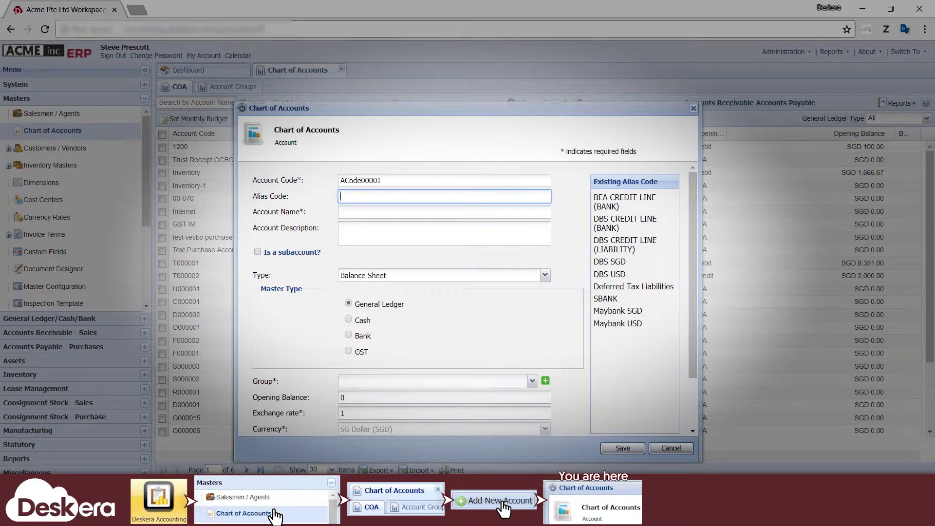
pyautogui.write('Alias')
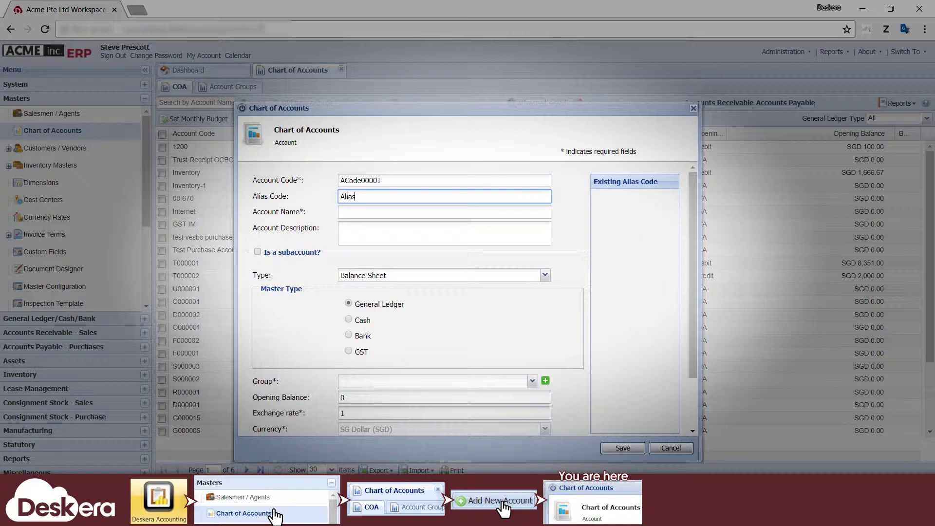
pyautogui.write('00001')
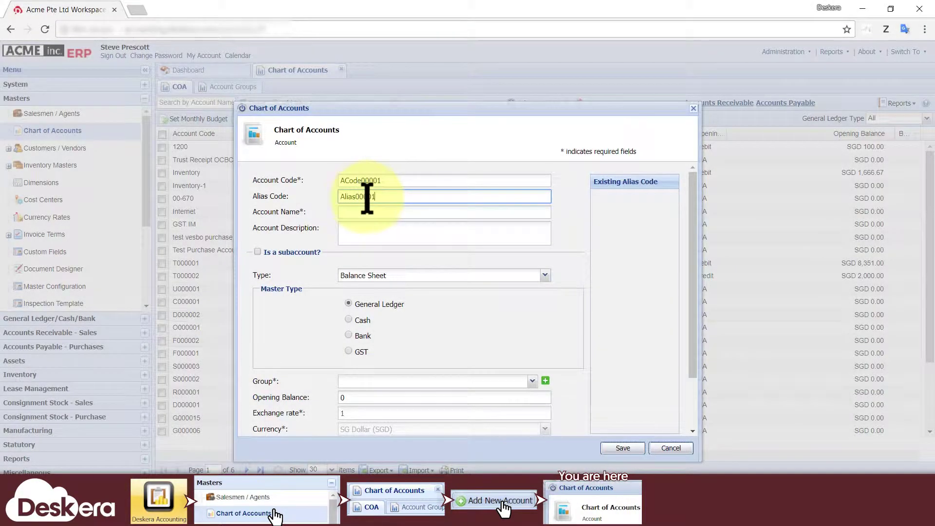
pyautogui.click(367, 213)
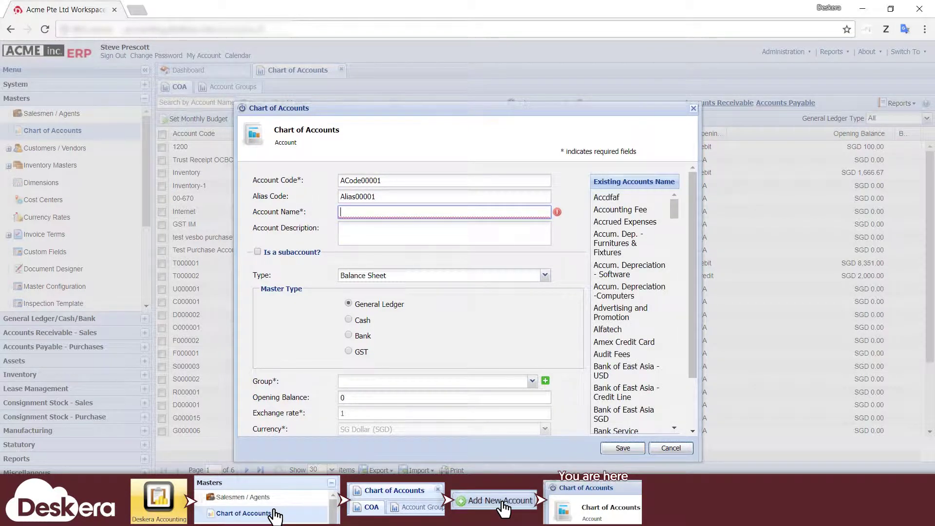
pyautogui.write('Sam')
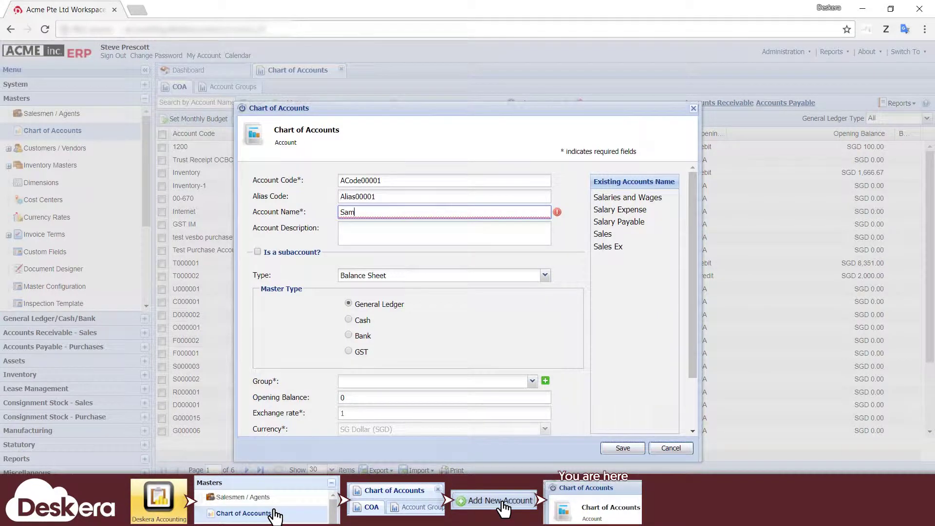
pyautogui.write('ple')
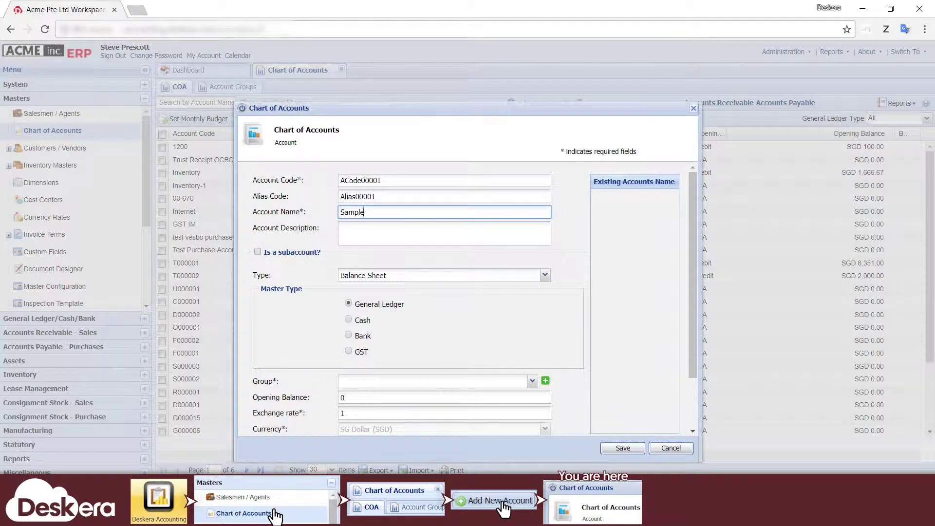
pyautogui.write(' Account')
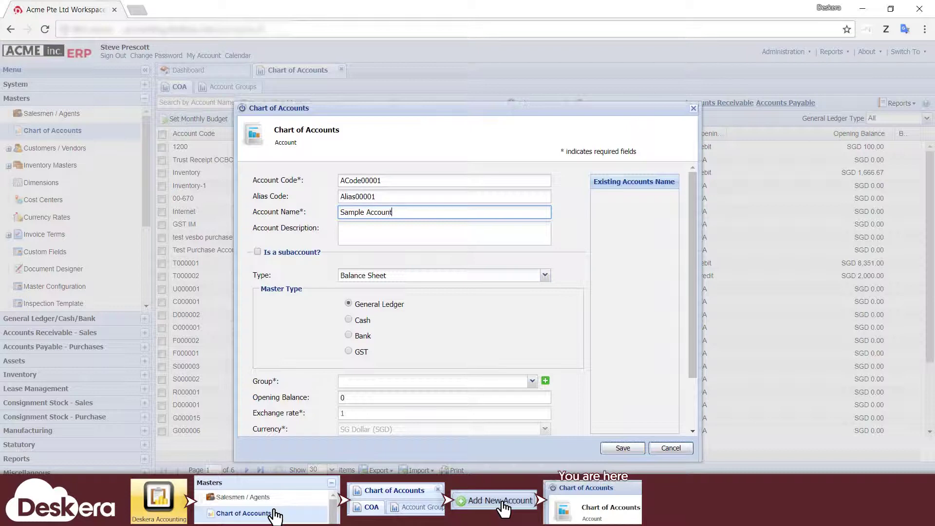
# Describe the account as 'For Demonstration purposes only', mark it a subaccount, and browse parent accounts
pyautogui.click(367, 235)
pyautogui.write('For Demonstration purposes only')
pyautogui.click(355, 247)
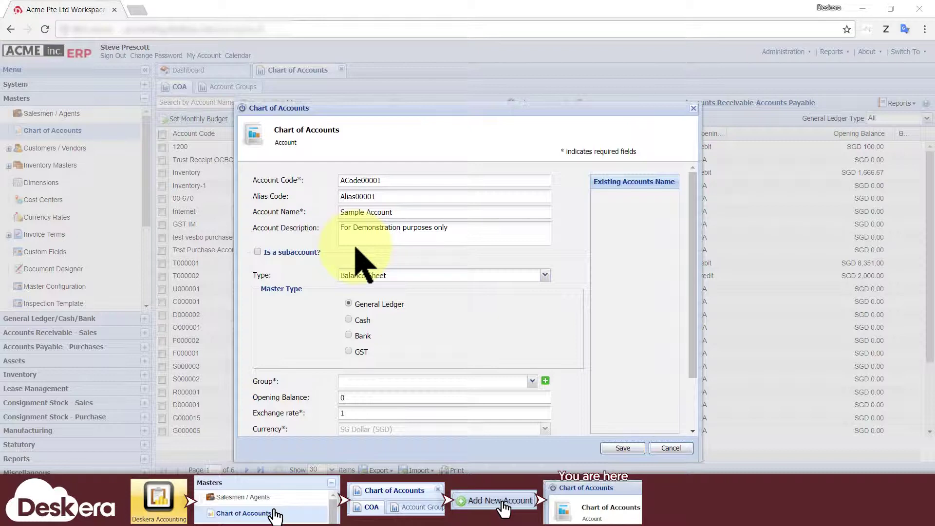
pyautogui.click(258, 253)
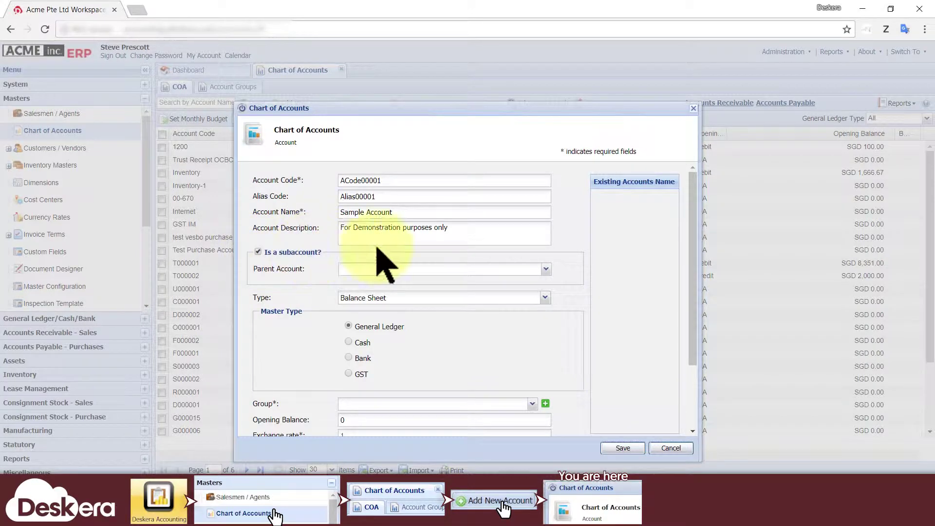
pyautogui.click(545, 269)
pyautogui.moveTo(547, 283); pyautogui.dragTo(548, 426)
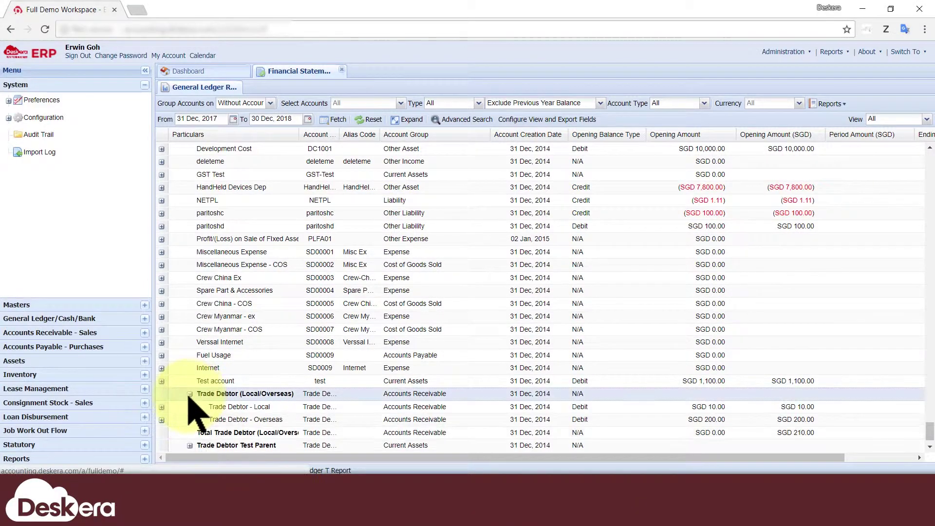
# Expand the Trade Debtor (Local/Overseas) and Trade Debtor Test accounts in the General Ledger report
pyautogui.click(161, 382)
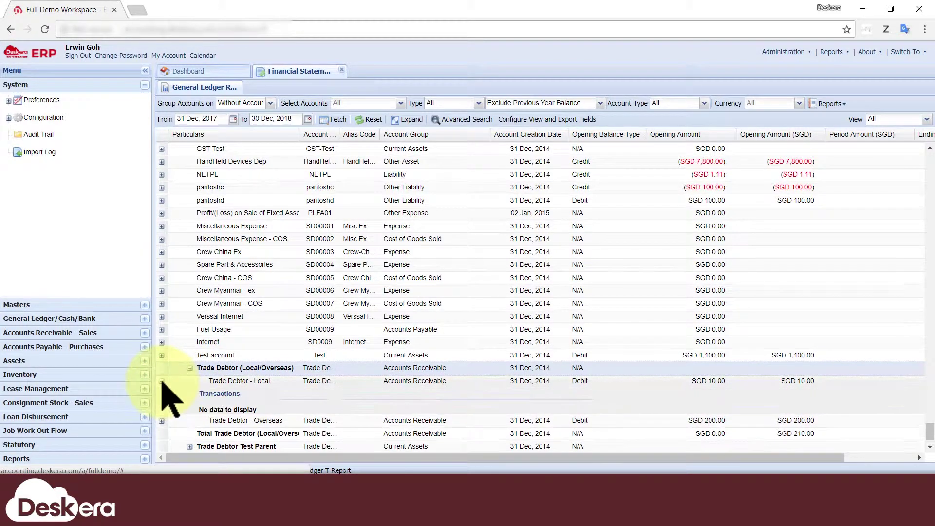
pyautogui.click(162, 421)
pyautogui.click(190, 420)
pyautogui.click(162, 433)
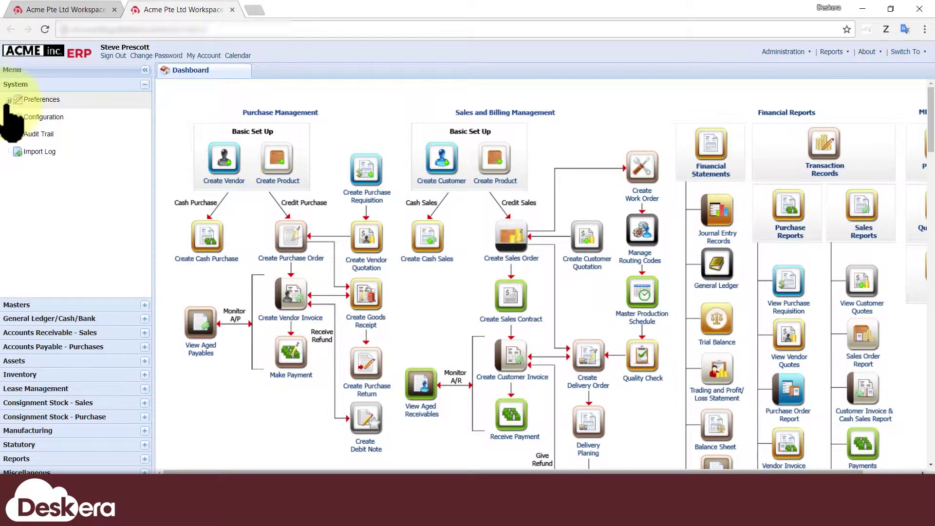
# Show child accounts under Trading And Profit/Loss in accounting preferences, then list account types
pyautogui.click(10, 100)
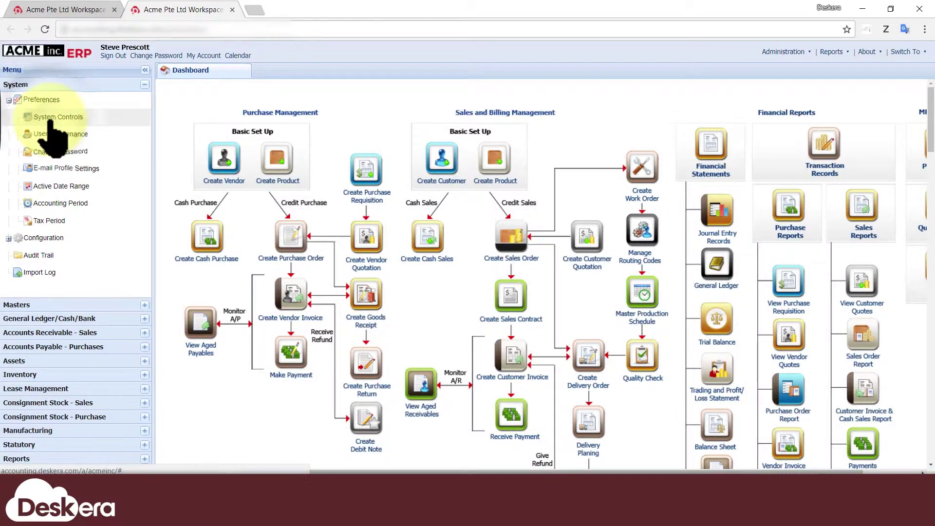
pyautogui.click(51, 117)
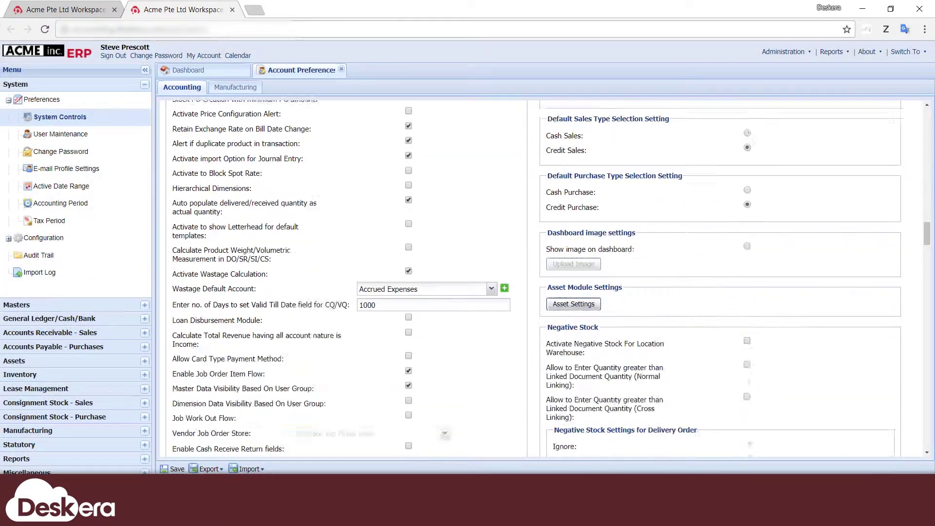
pyautogui.scroll(-6, 417, 309)
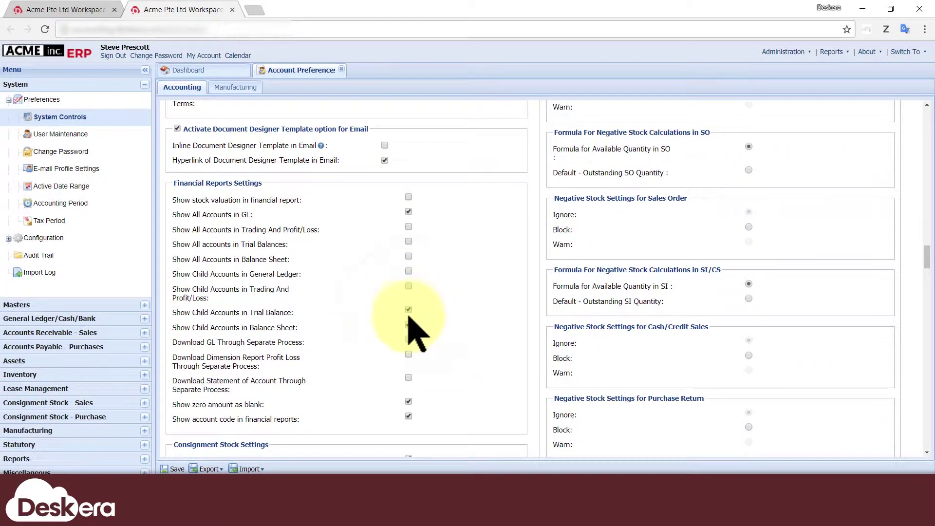
pyautogui.click(408, 286)
pyautogui.moveTo(174, 275); pyautogui.dragTo(389, 338)
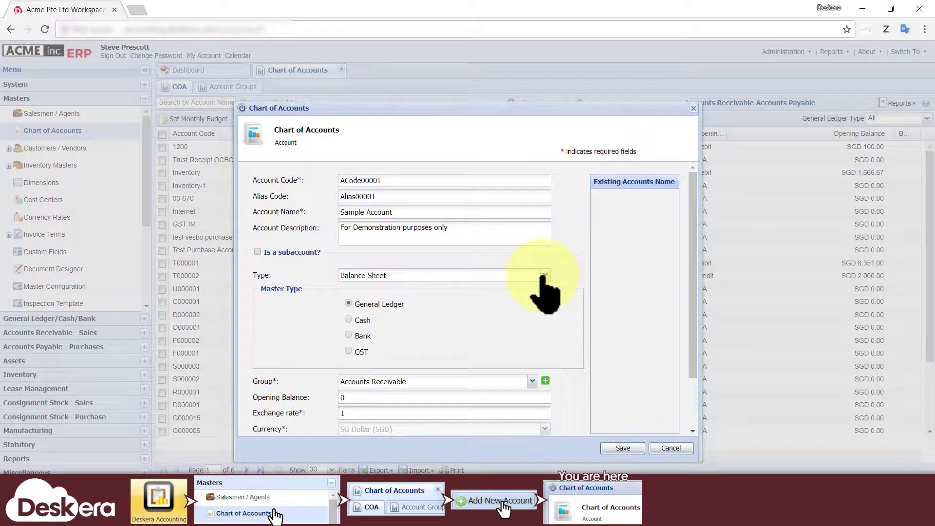
pyautogui.click(544, 276)
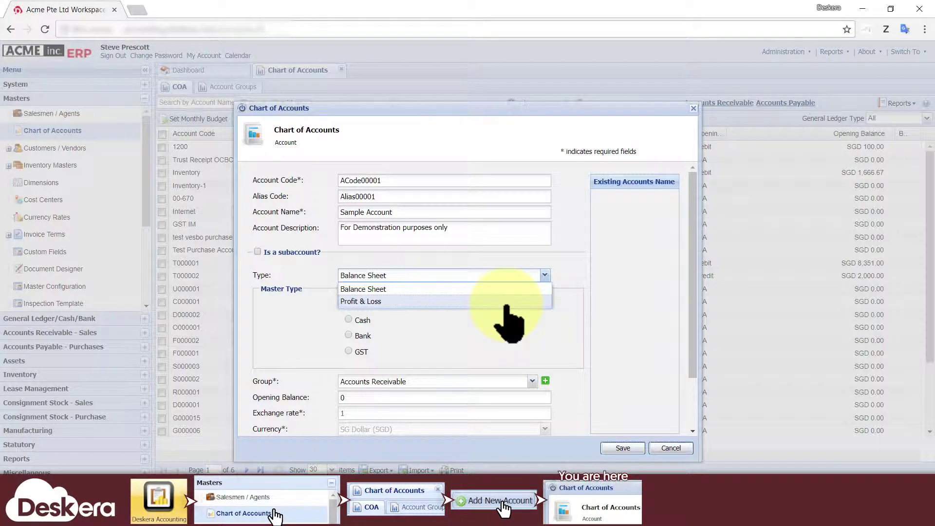
# Switch Type from Profit & Loss back to Balance Sheet, trying Bank and GST before settling on General Ledger master type
pyautogui.click(507, 302)
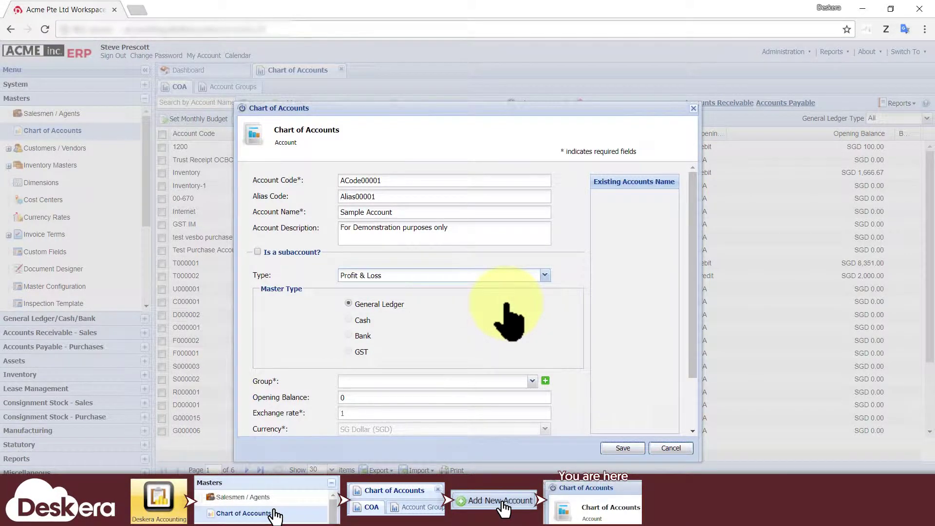
pyautogui.click(348, 323)
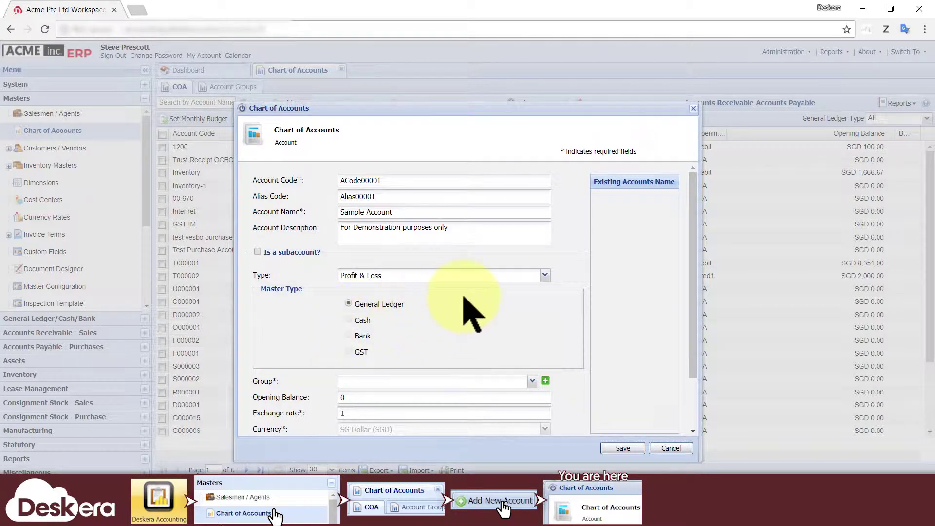
pyautogui.click(545, 275)
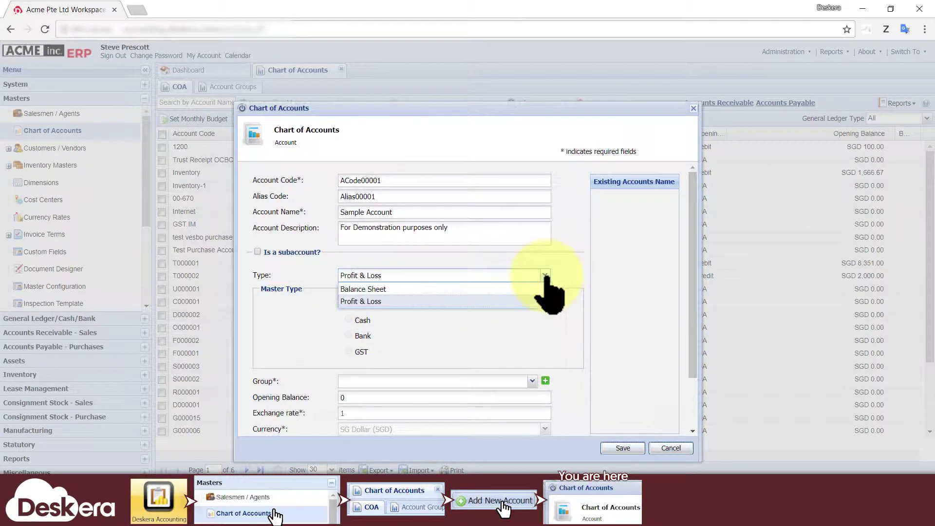
pyautogui.click(398, 292)
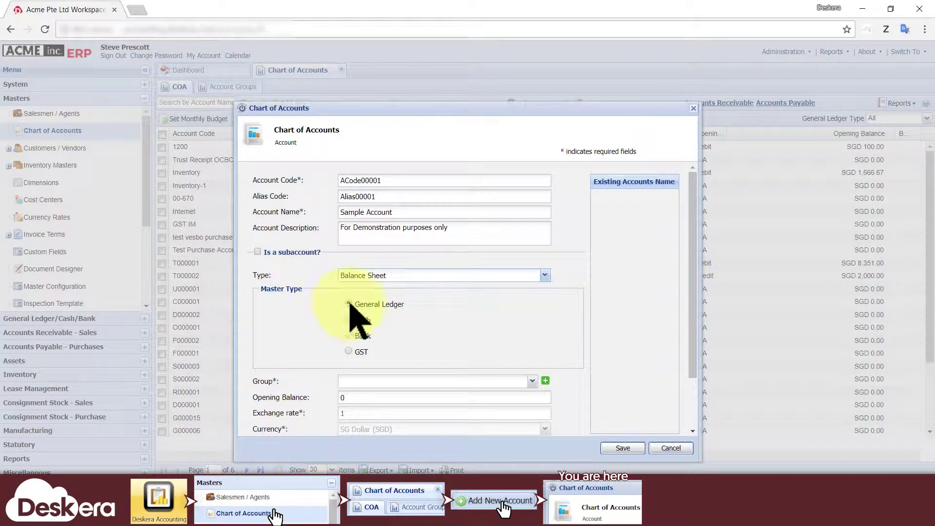
pyautogui.click(350, 320)
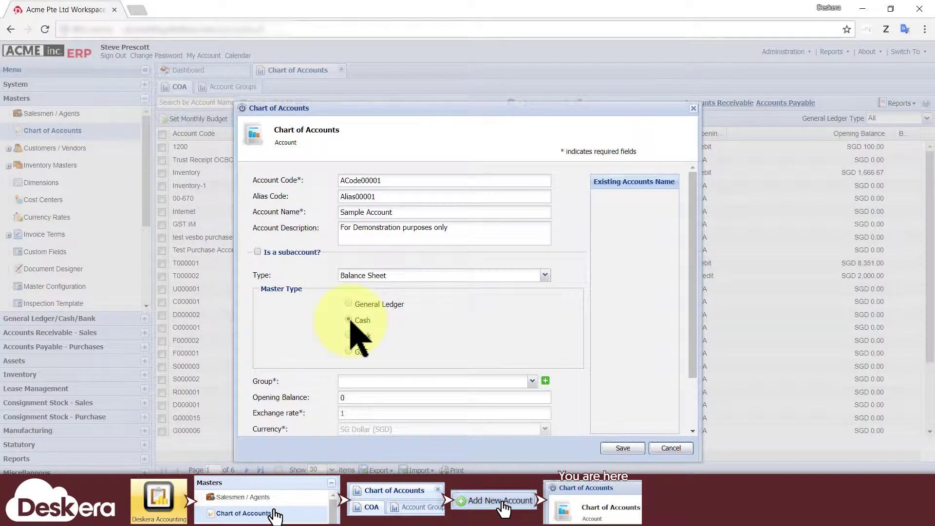
pyautogui.click(348, 351)
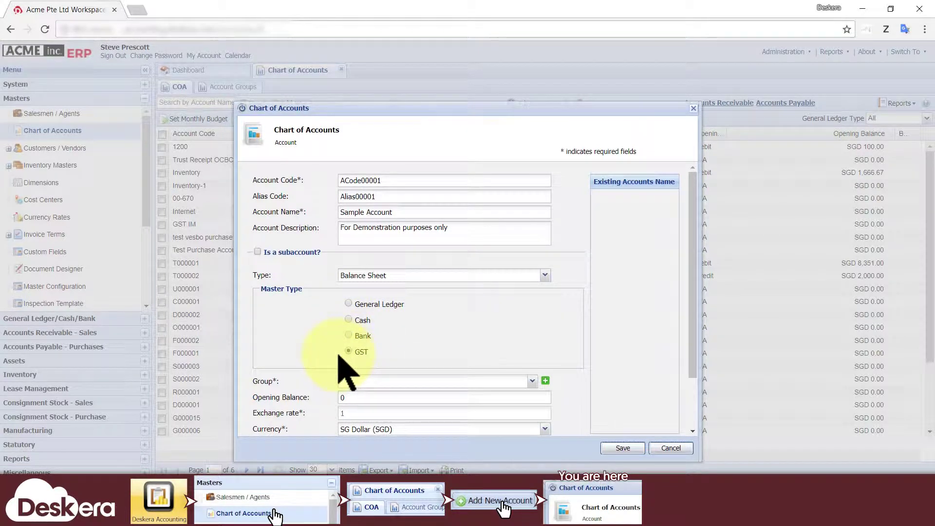
pyautogui.click(348, 304)
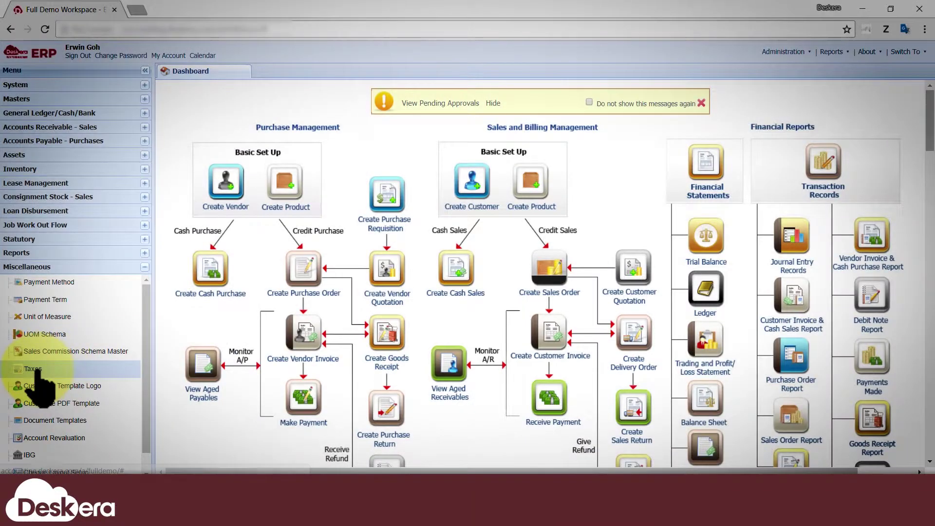
# Inspect the ES33 and GST(IM)@7.00% tax codes, then open the Bank Book Report
pyautogui.click(33, 369)
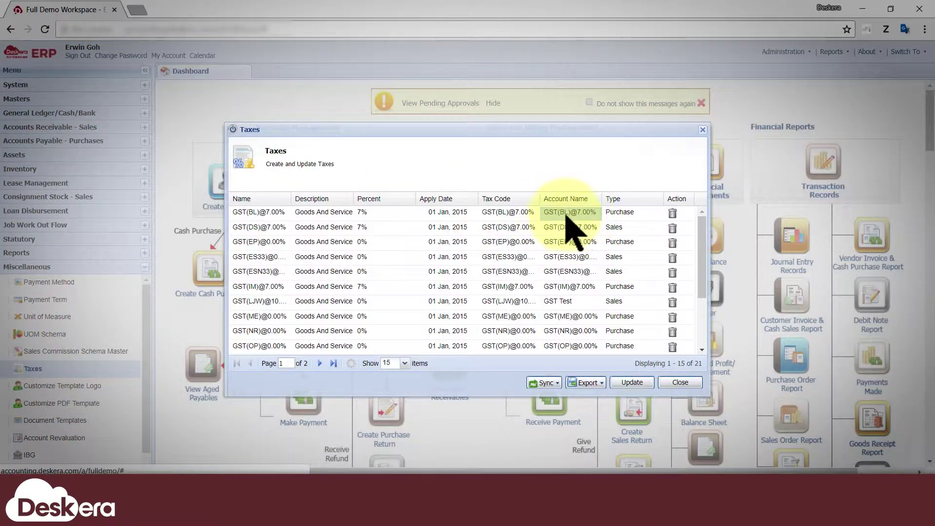
pyautogui.click(565, 258)
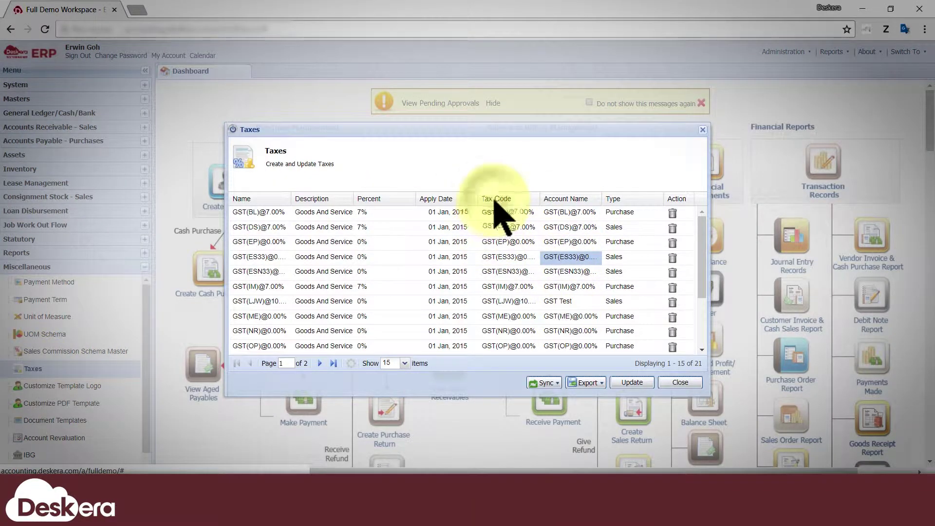
pyautogui.doubleClick(509, 257)
pyautogui.doubleClick(504, 289)
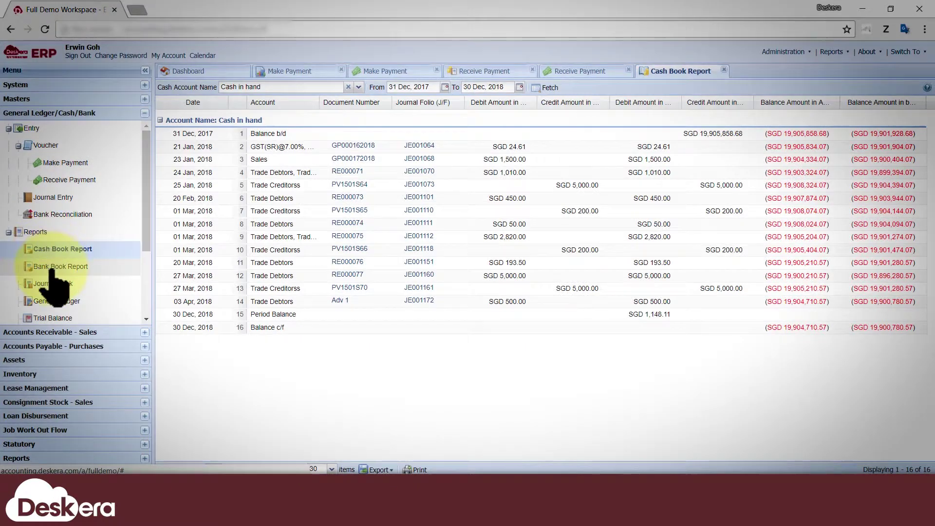
pyautogui.click(52, 267)
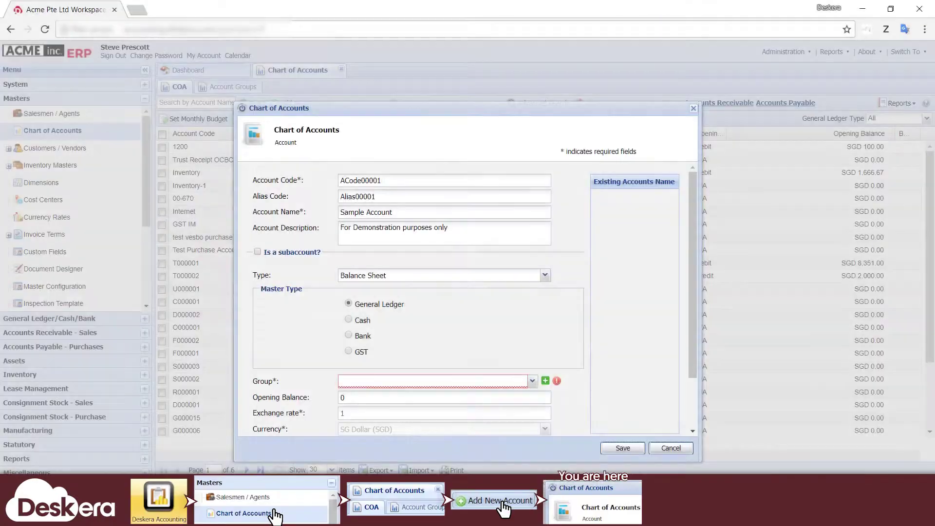
# Set the new account's Group to test
pyautogui.scroll(-2, 514, 317)
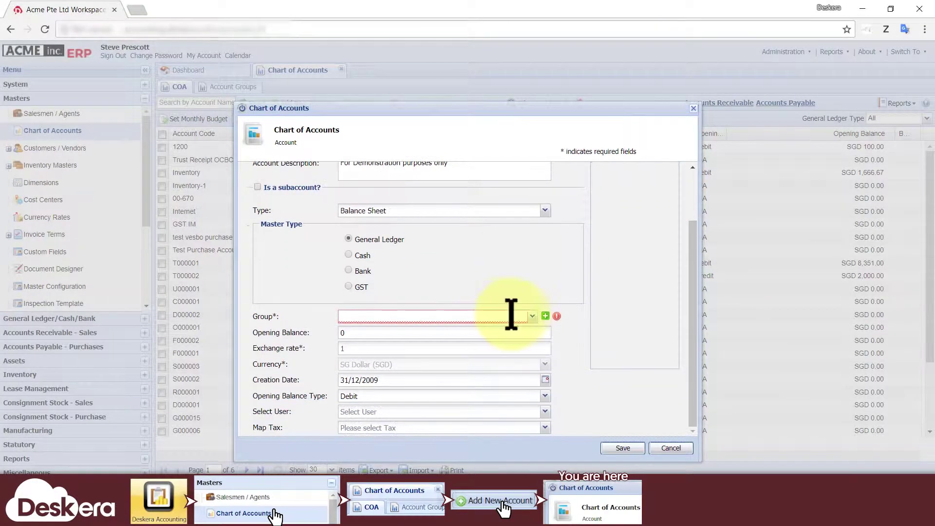
pyautogui.click(535, 317)
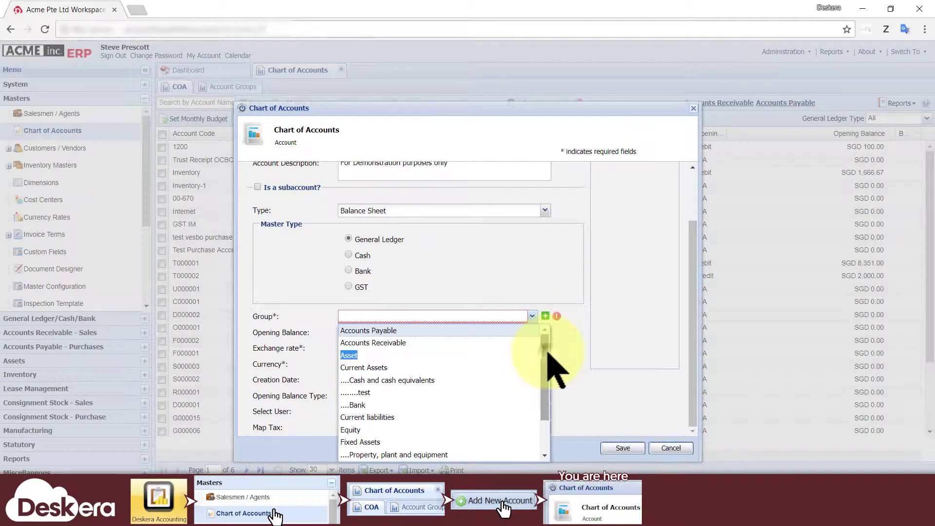
pyautogui.scroll(-2, 553, 365)
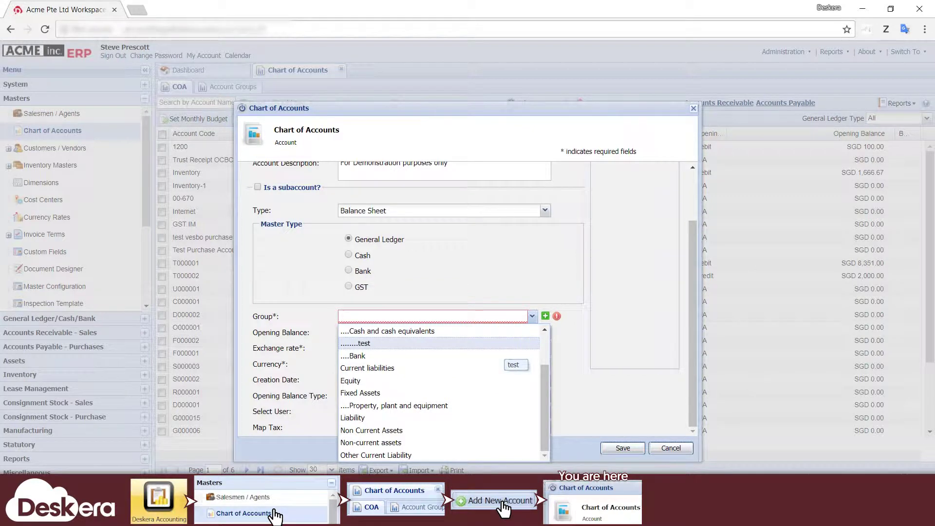
pyautogui.click(502, 343)
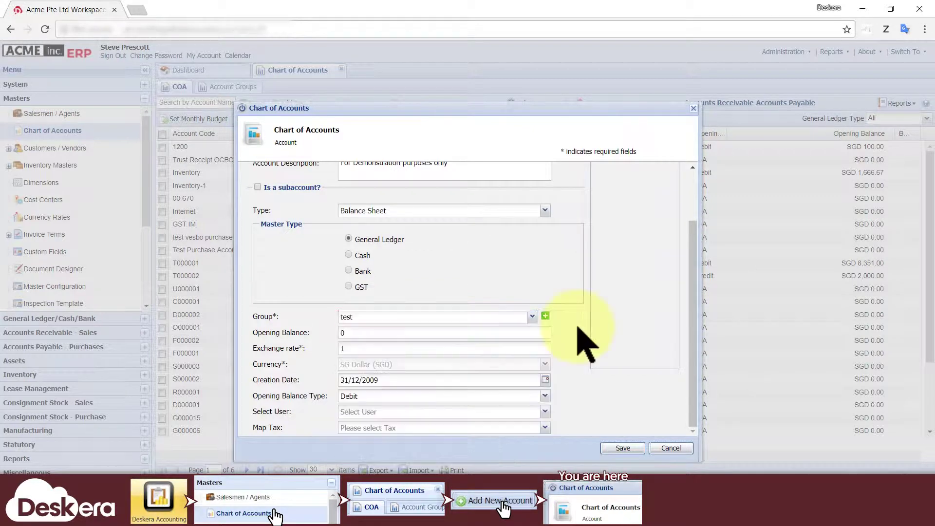
# Create and save a new account group 'Sample Group' with Liability nature
pyautogui.click(546, 316)
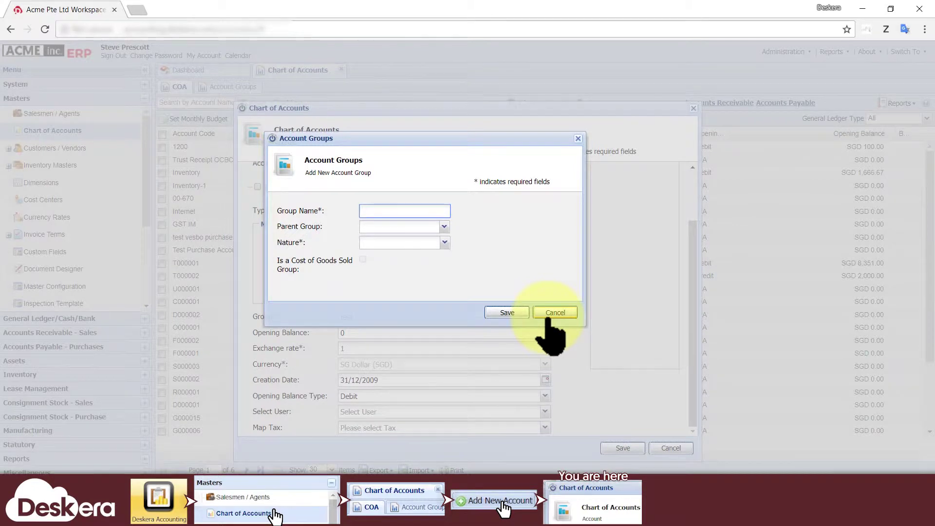
pyautogui.write('Sample Group')
pyautogui.click(444, 242)
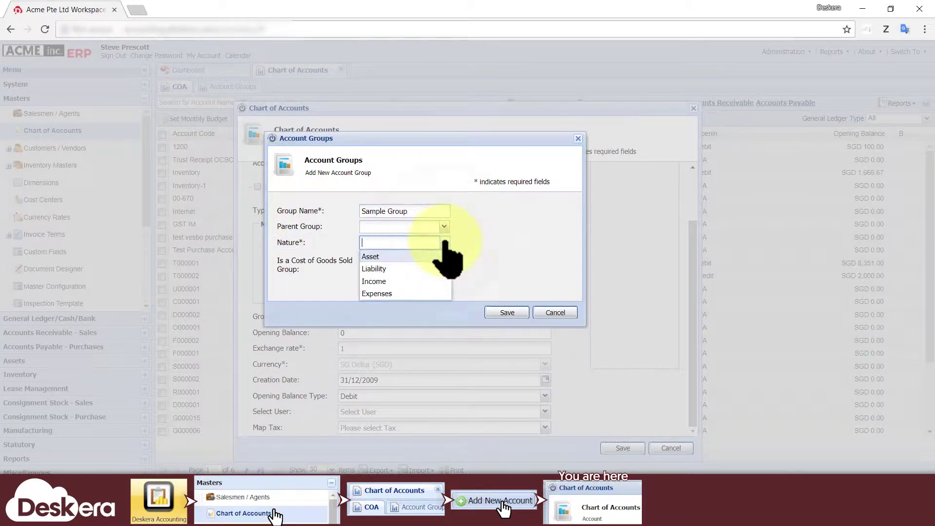
pyautogui.click(424, 267)
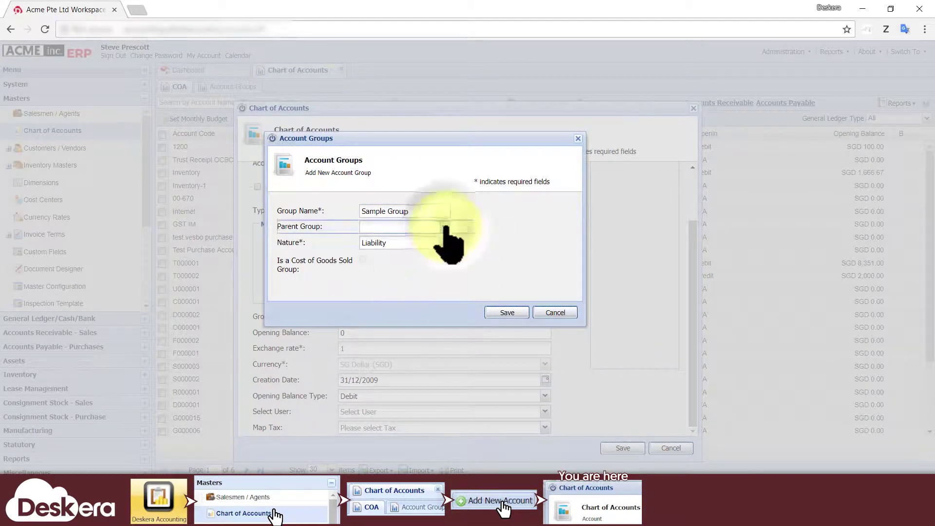
pyautogui.click(444, 227)
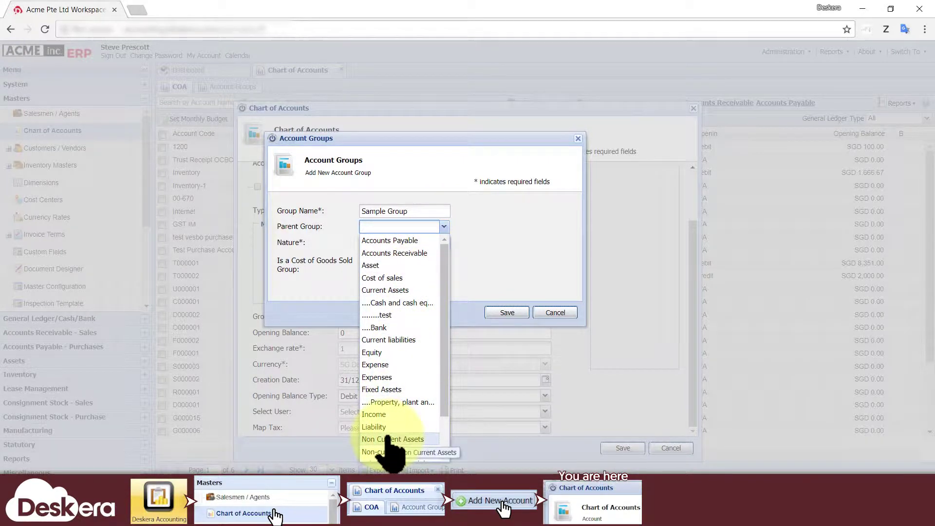
pyautogui.click(475, 225)
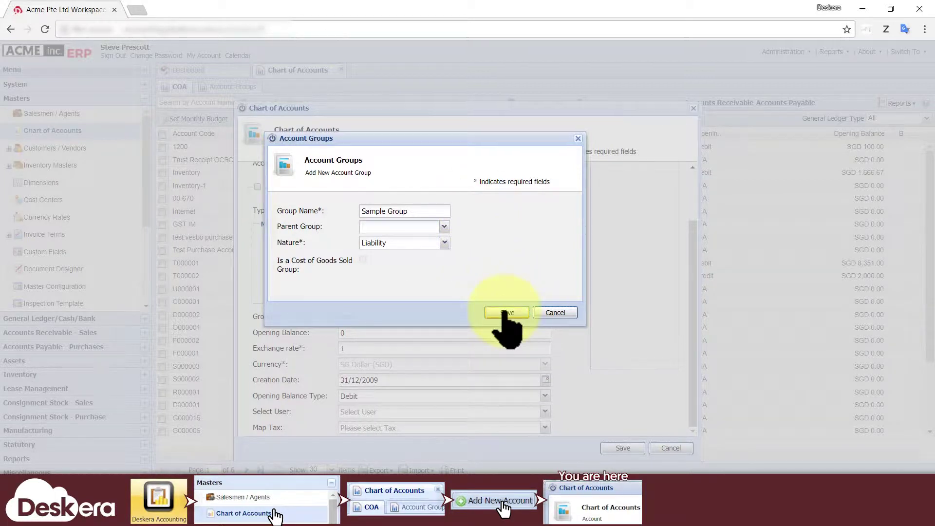
pyautogui.click(506, 313)
# Assign Sample Account to Sample Group
pyautogui.scroll(-2, 532, 341)
pyautogui.click(533, 317)
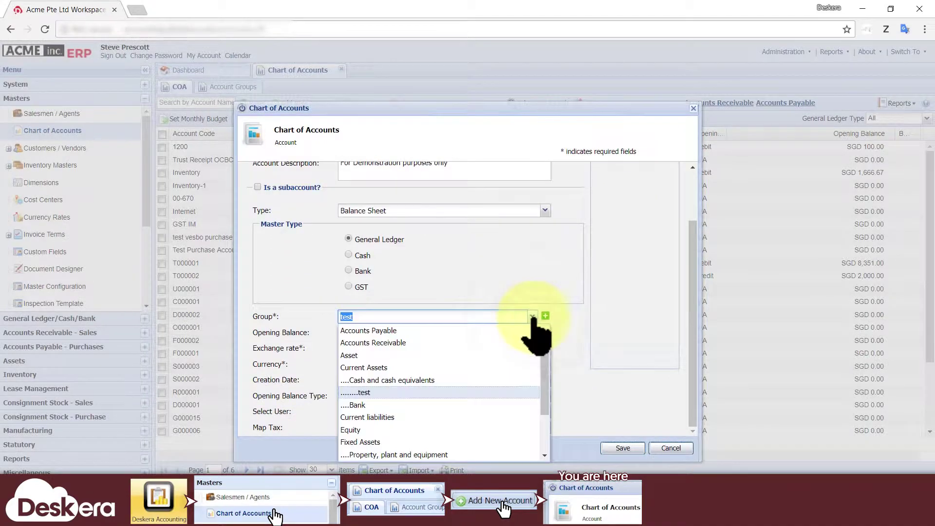
pyautogui.scroll(-1, 539, 375)
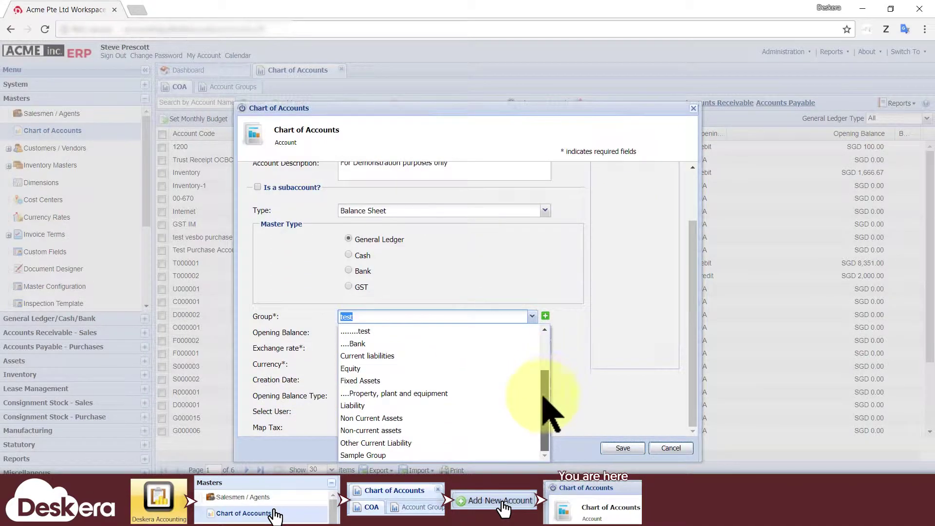
pyautogui.click(418, 459)
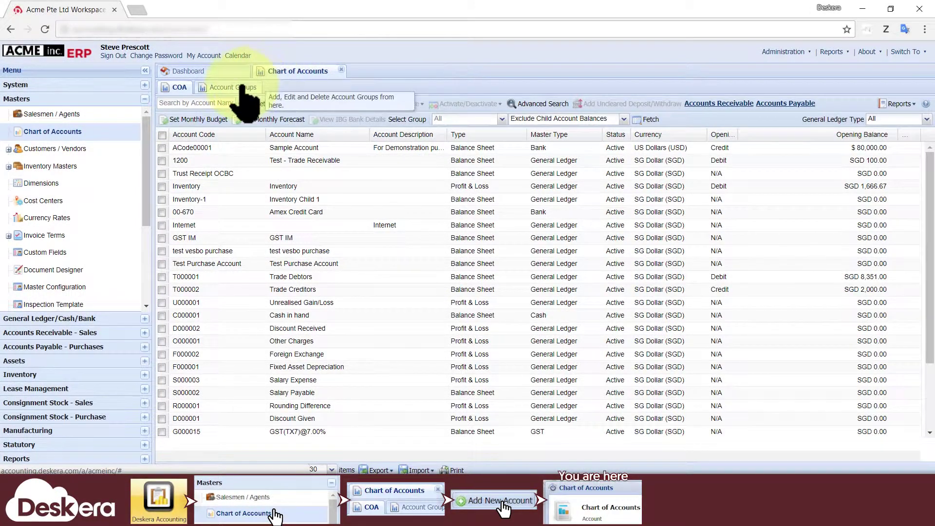
# Review the Account Groups list and the Nature choices in a new group form without saving
pyautogui.click(233, 88)
pyautogui.click(264, 145)
pyautogui.click(312, 104)
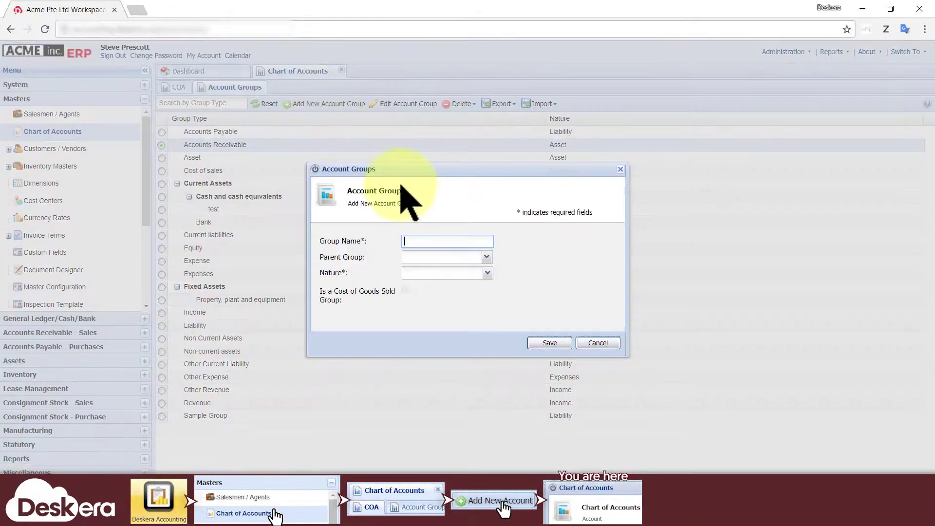
pyautogui.click(487, 273)
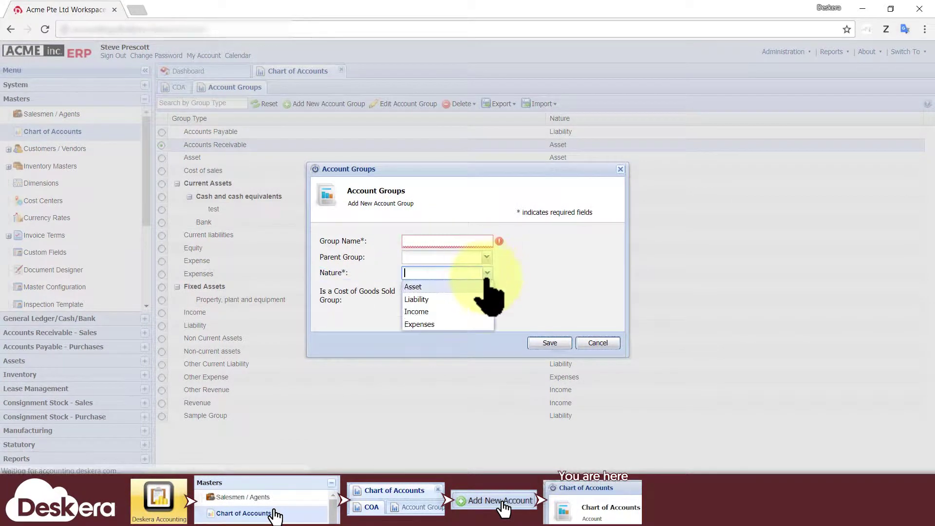
pyautogui.click(565, 290)
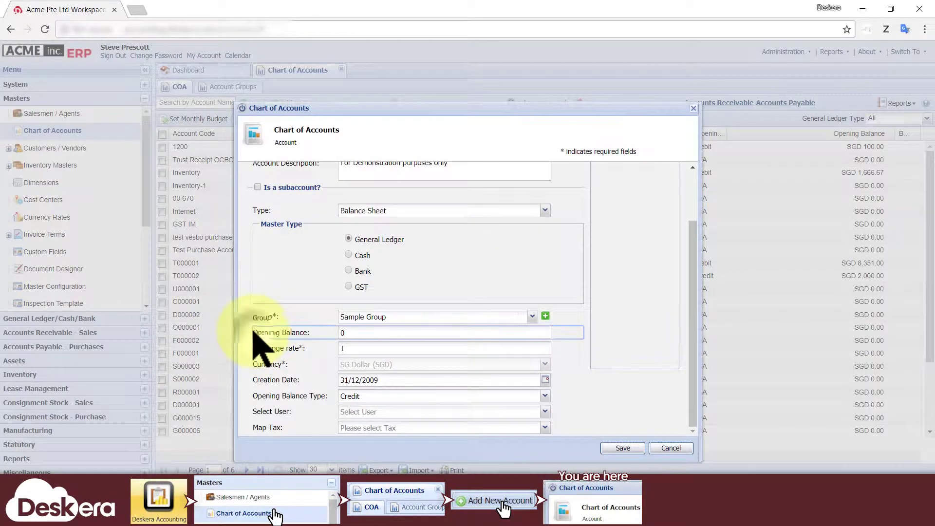
# Check the creation date in the calendar picker, trying the Today option
pyautogui.moveTo(254, 331); pyautogui.dragTo(359, 397)
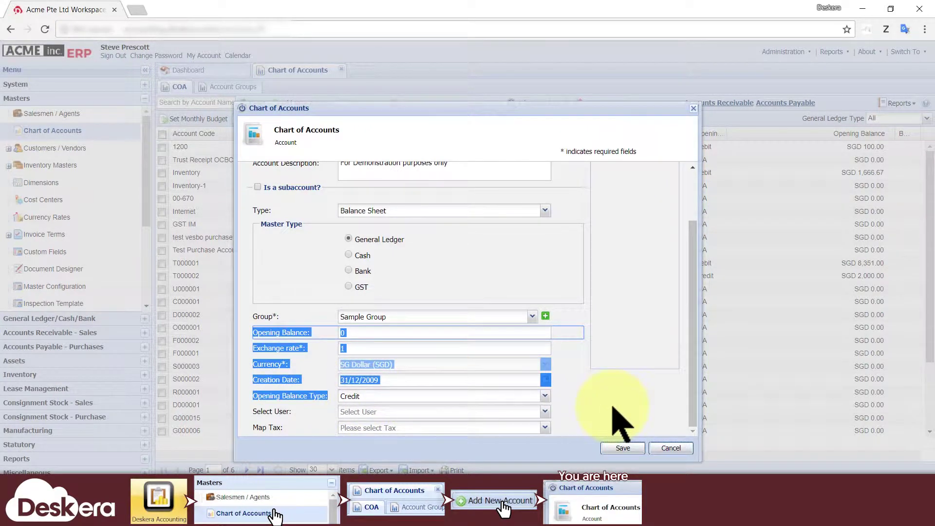
pyautogui.click(546, 380)
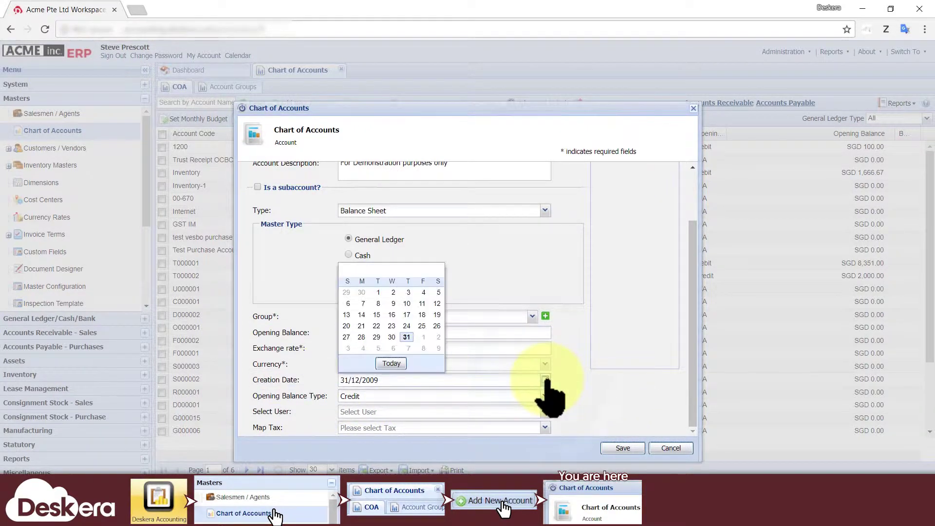
pyautogui.click(406, 338)
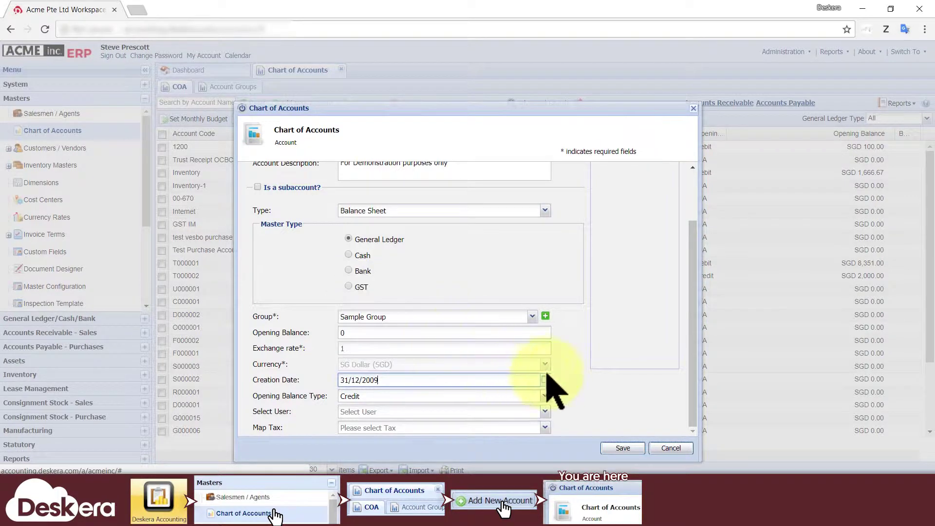
pyautogui.click(587, 392)
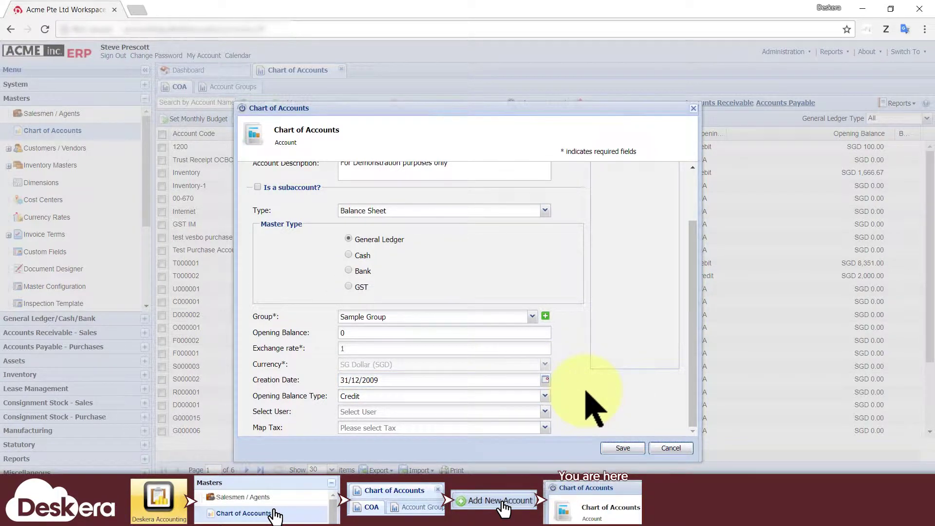
pyautogui.click(546, 380)
pyautogui.click(391, 363)
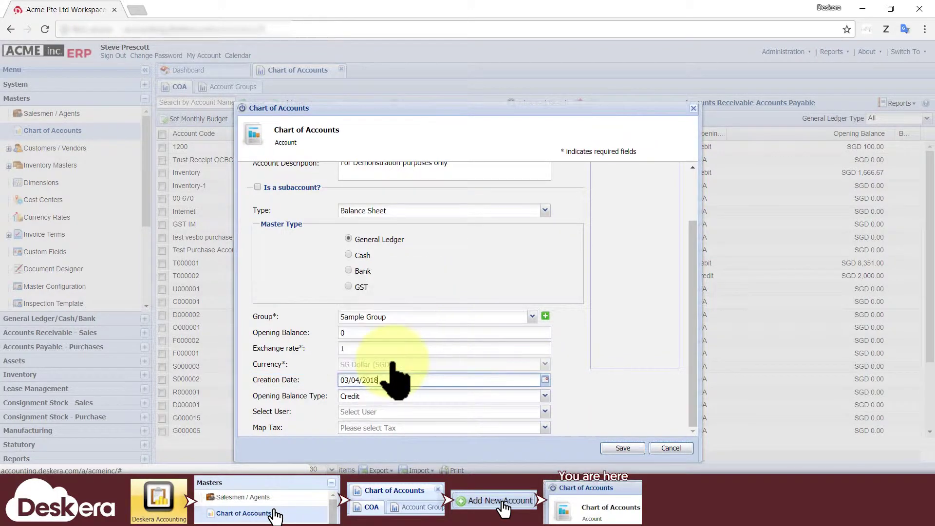
# Replace the opening balance 0 with 80000
pyautogui.click(335, 348)
pyautogui.click(384, 365)
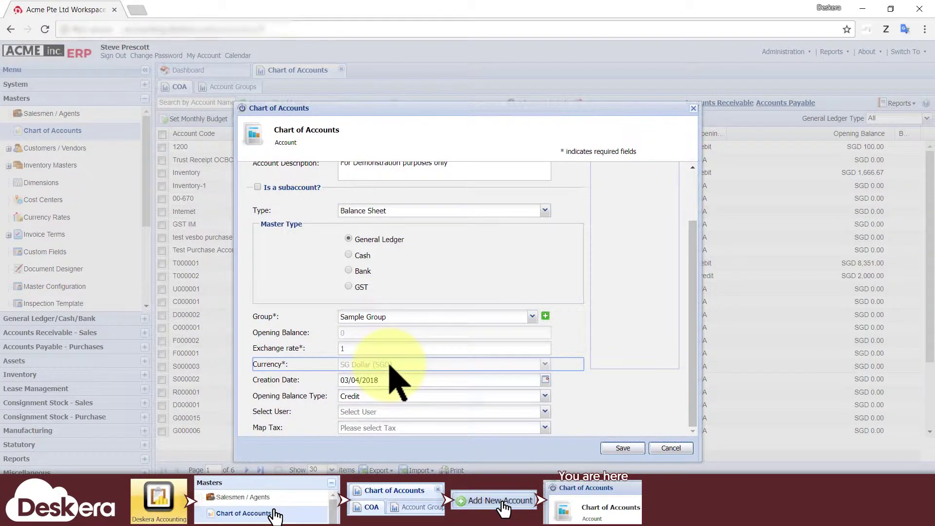
pyautogui.click(390, 332)
pyautogui.moveTo(391, 333); pyautogui.dragTo(286, 335)
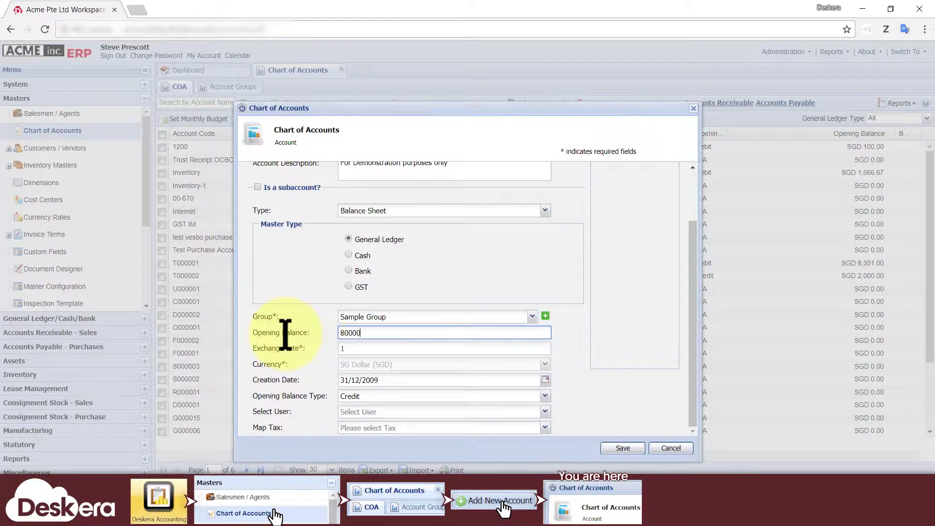
pyautogui.write('80000')
pyautogui.click(595, 395)
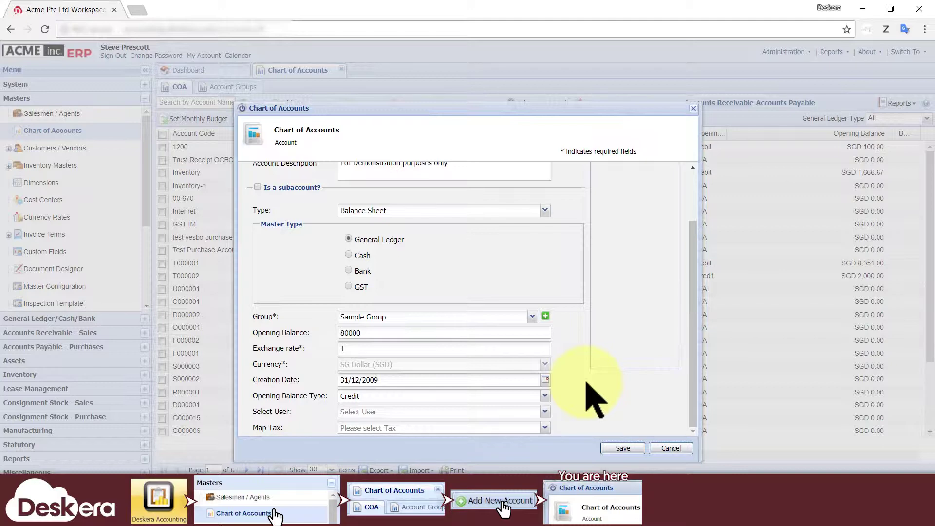
# Keep the opening balance type as Credit and make the account a Bank master type
pyautogui.click(545, 396)
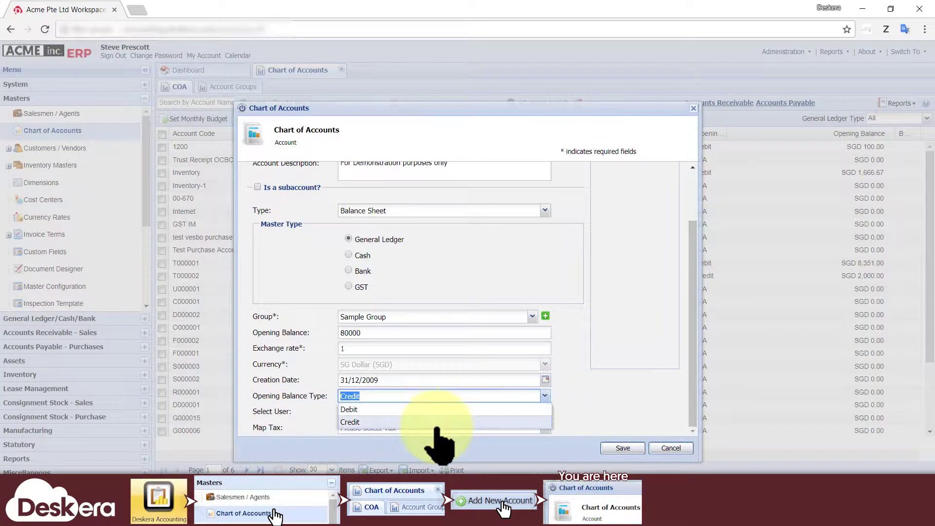
pyautogui.click(444, 410)
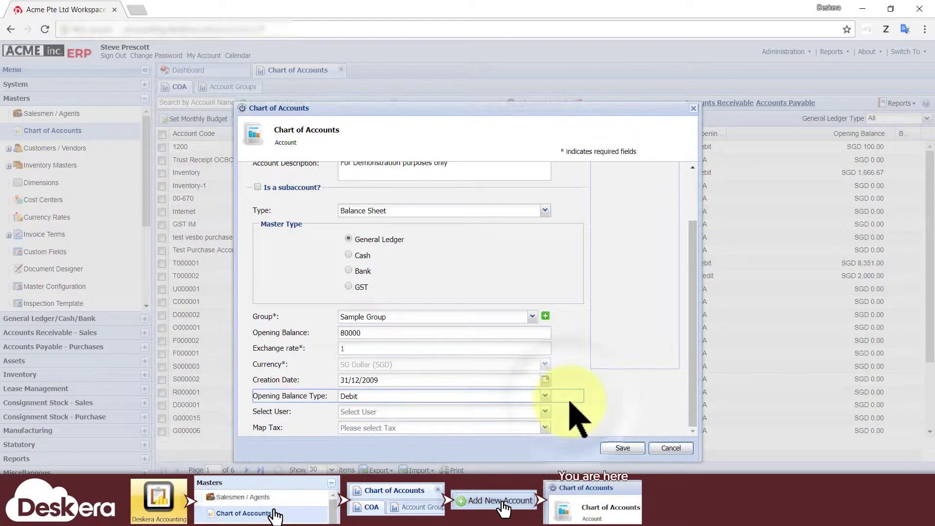
pyautogui.press('Down')
pyautogui.moveTo(404, 365); pyautogui.dragTo(356, 365)
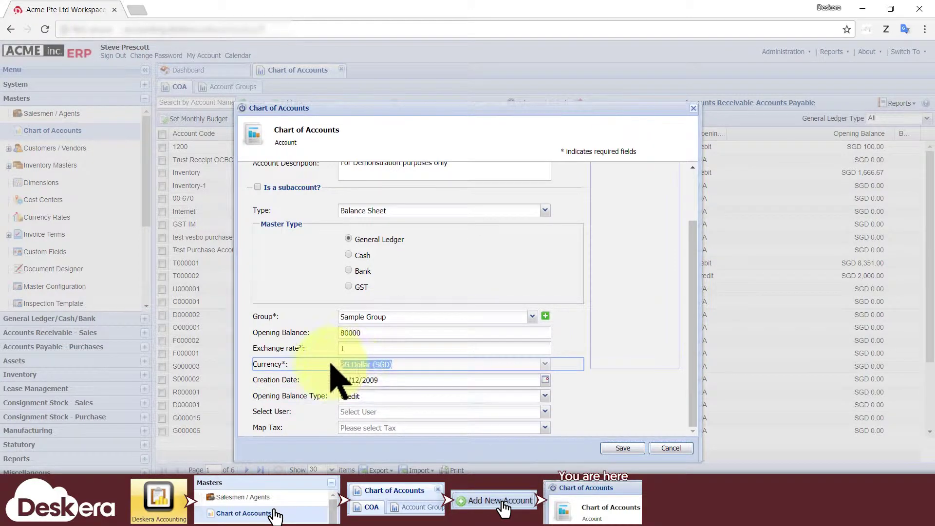
pyautogui.click(349, 254)
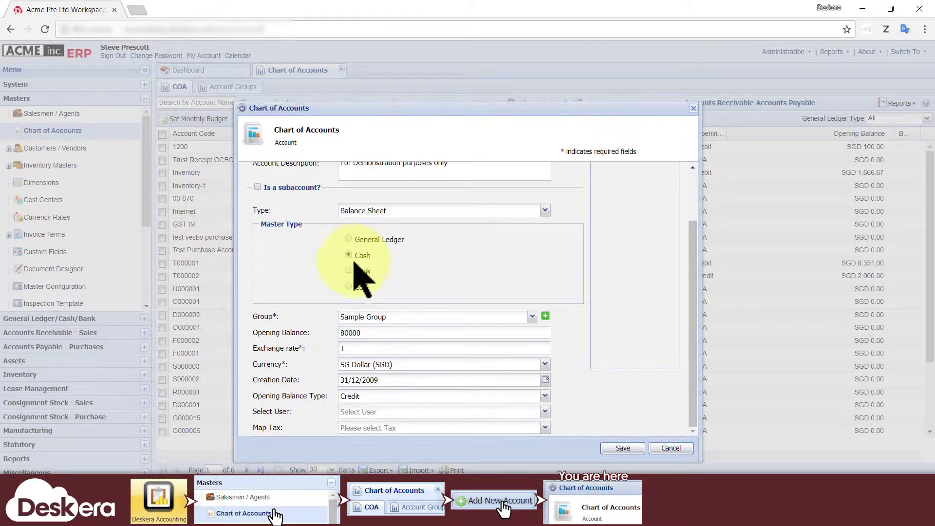
# Choose US Dollars (USD) as the account currency, bringing in a 0.81 exchange rate
pyautogui.click(545, 365)
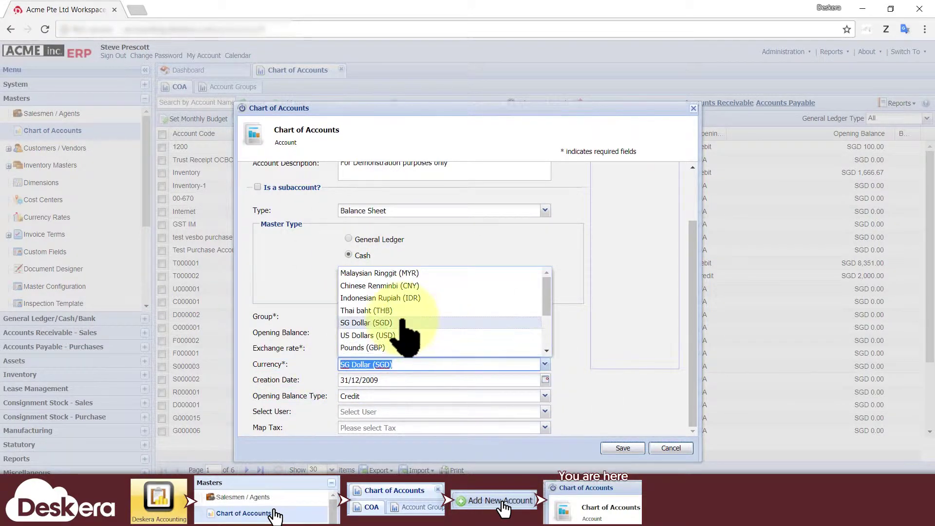
pyautogui.click(400, 335)
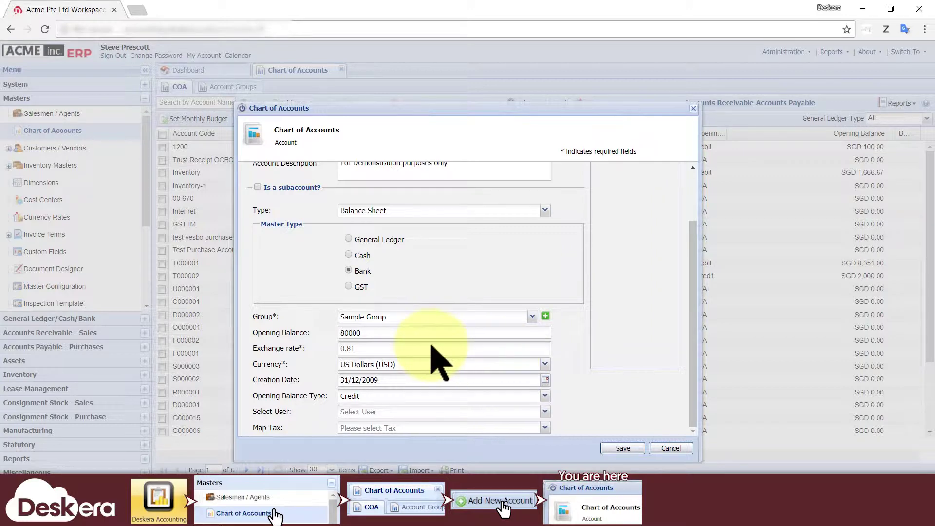
pyautogui.click(338, 348)
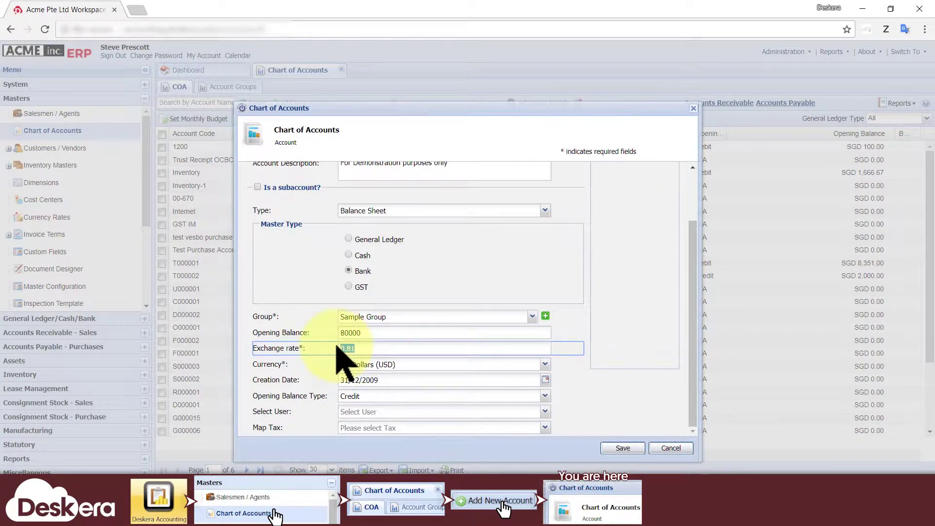
pyautogui.click(343, 349)
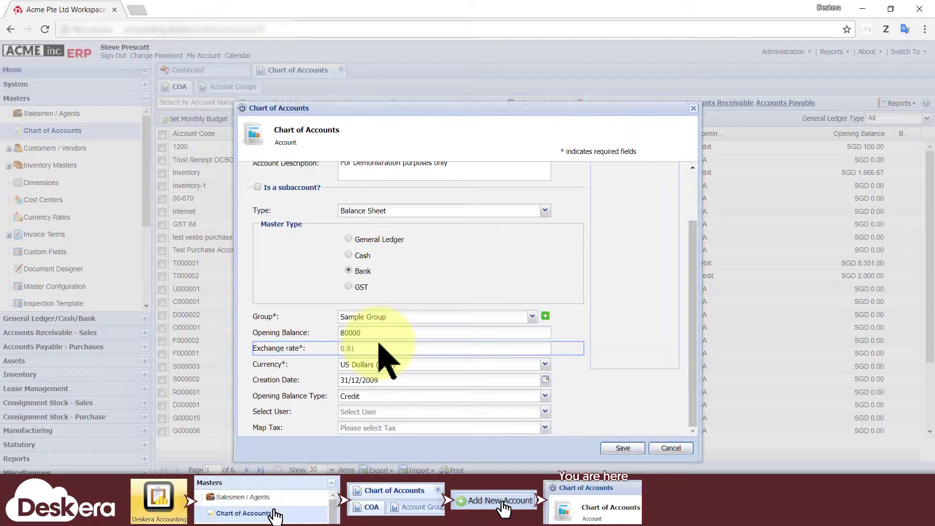
# Set the account's creation date to 22 September 2005
pyautogui.click(545, 380)
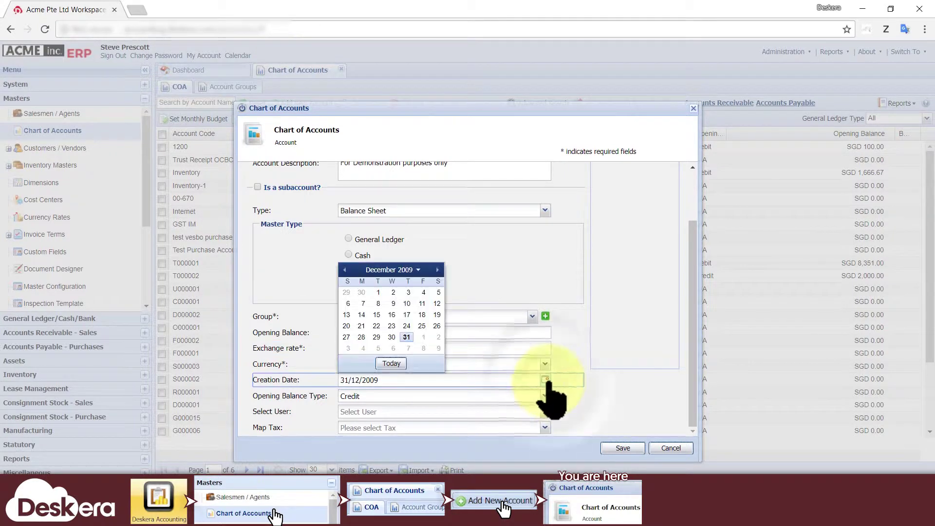
pyautogui.click(418, 271)
pyautogui.click(405, 286)
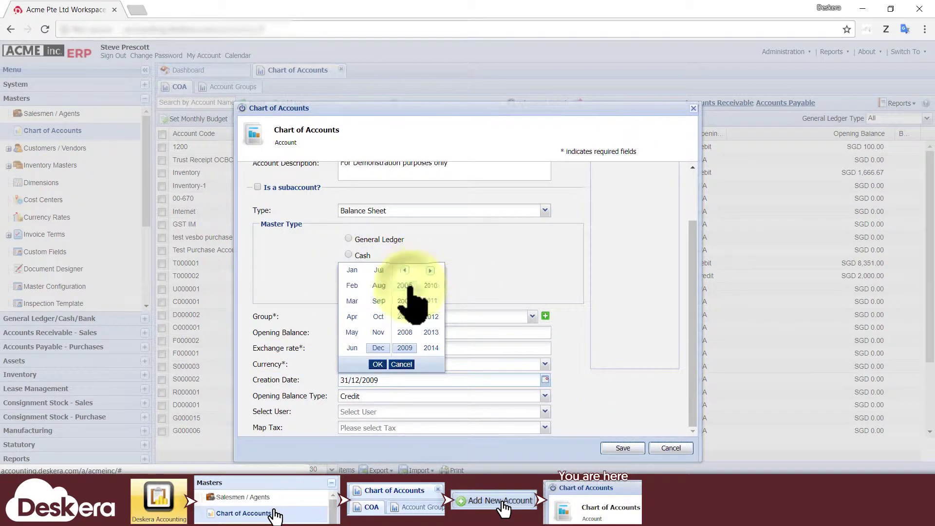
pyautogui.click(383, 302)
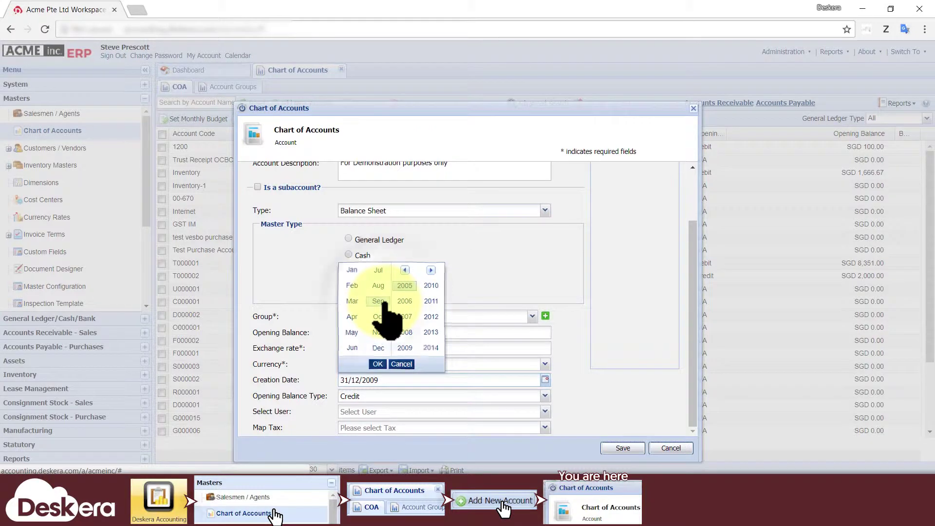
pyautogui.click(378, 365)
pyautogui.click(407, 326)
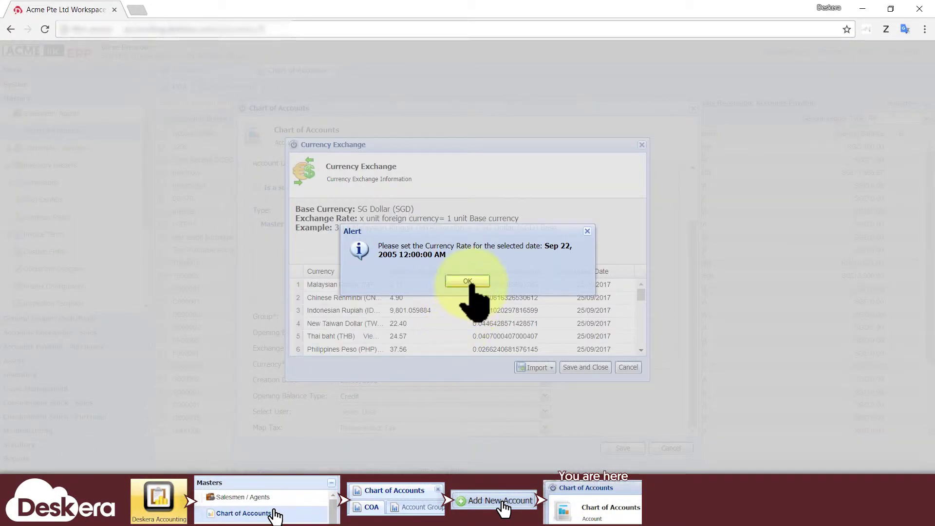
# Update the US Dollars exchange rate to 0.70 and save the rate table
pyautogui.click(468, 281)
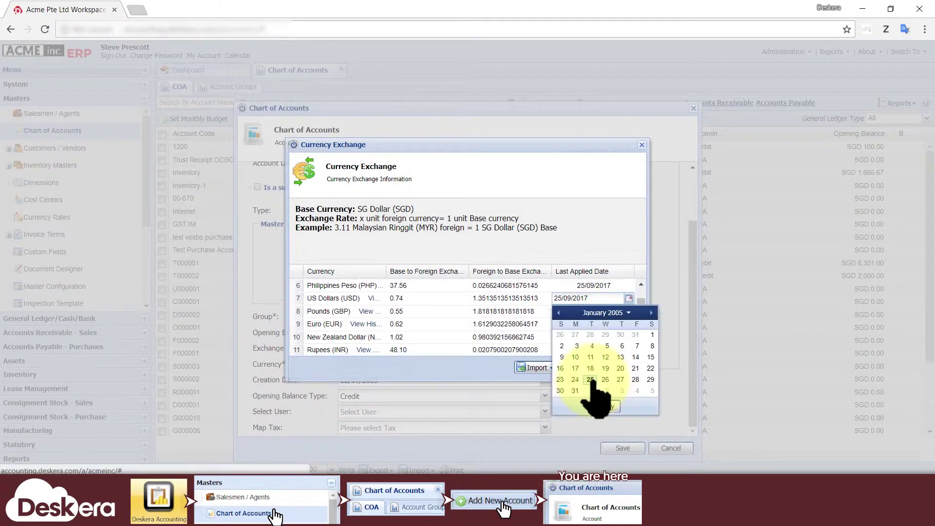
pyautogui.click(590, 380)
pyautogui.click(409, 298)
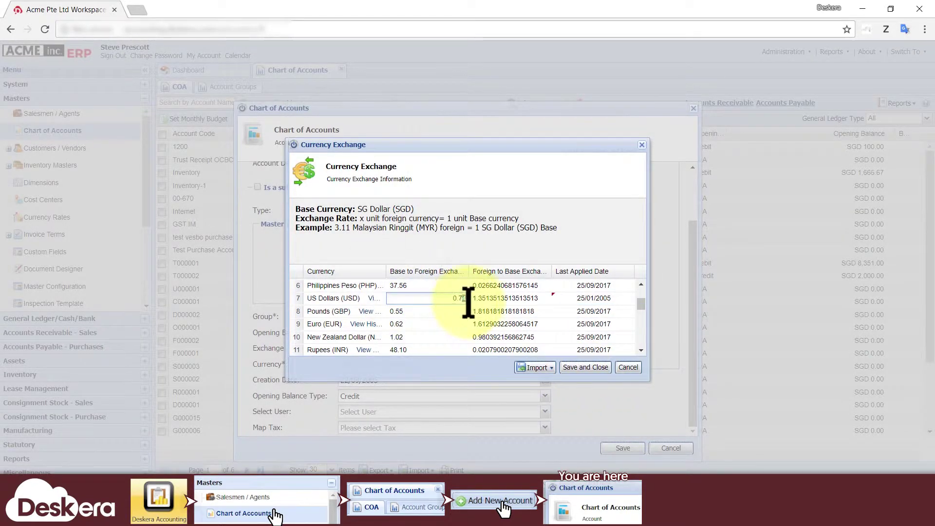
pyautogui.press('BackSpace')
pyautogui.write('0')
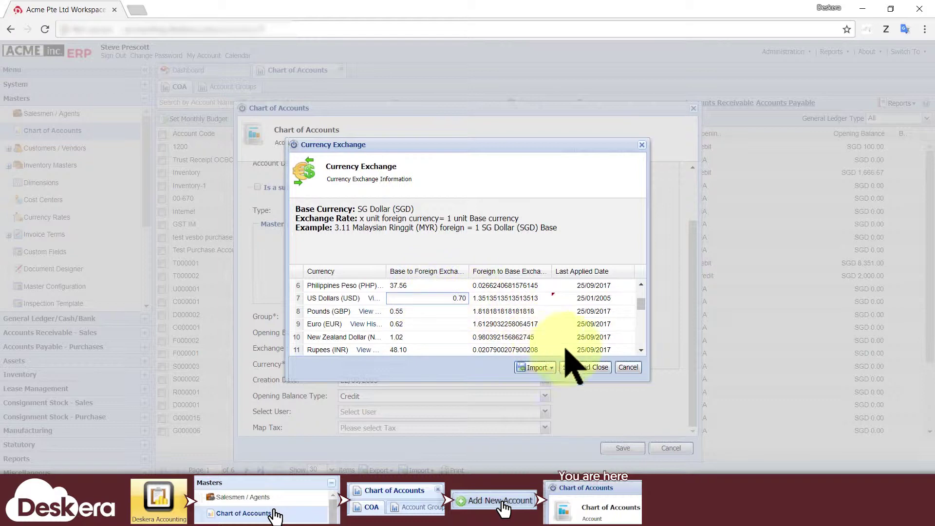
pyautogui.click(585, 367)
pyautogui.click(467, 278)
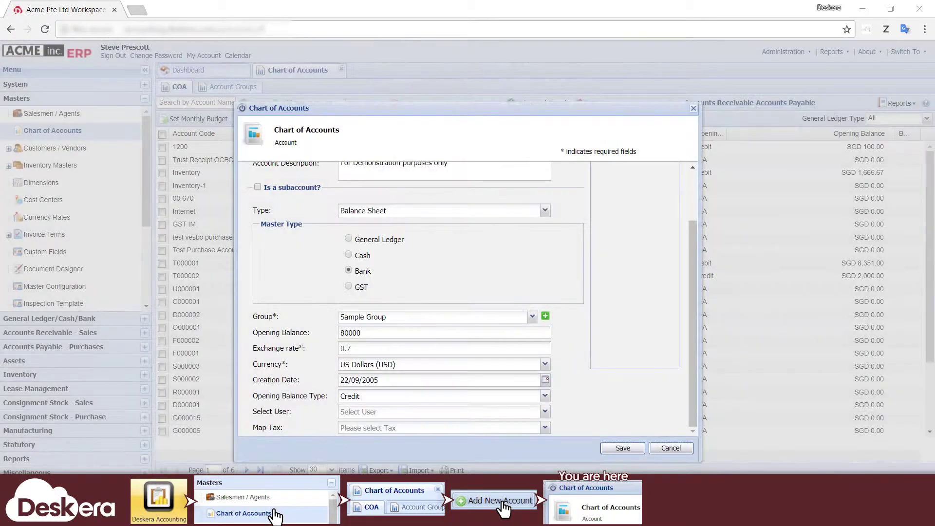
pyautogui.click(545, 427)
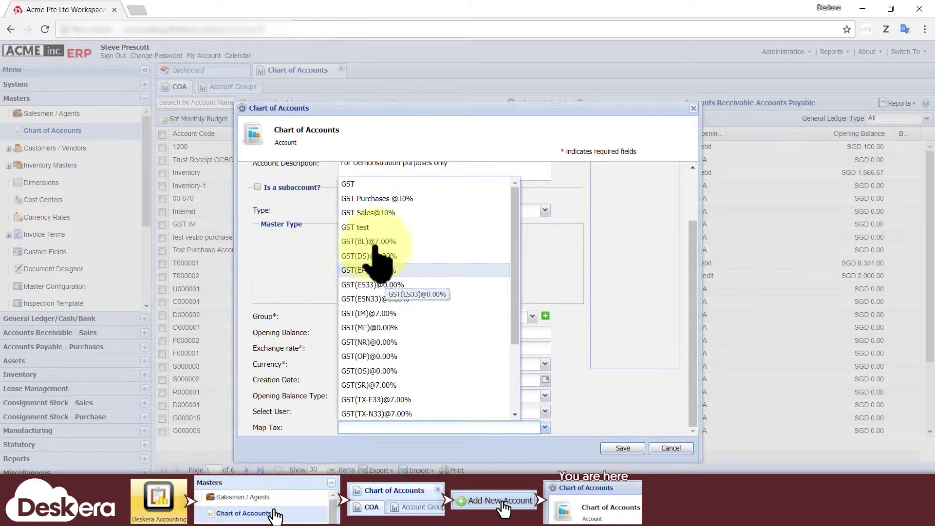
pyautogui.click(383, 199)
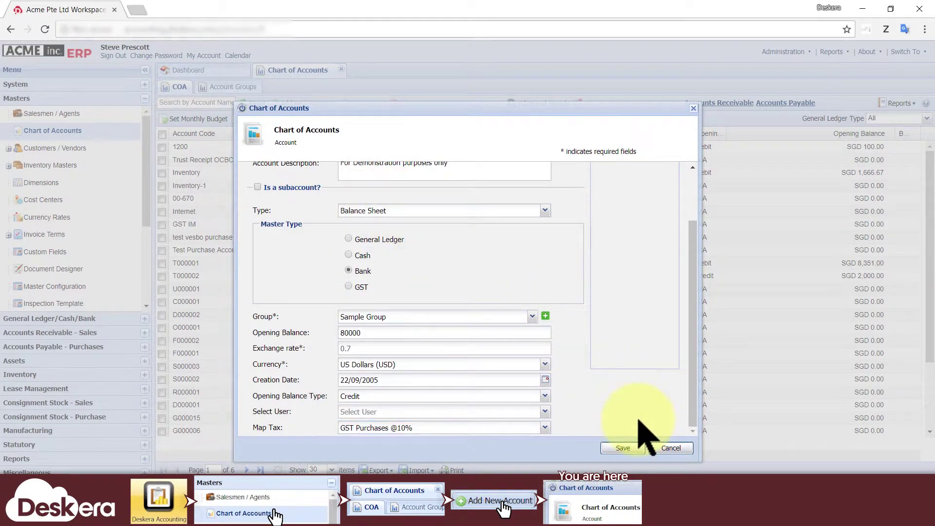
pyautogui.click(623, 446)
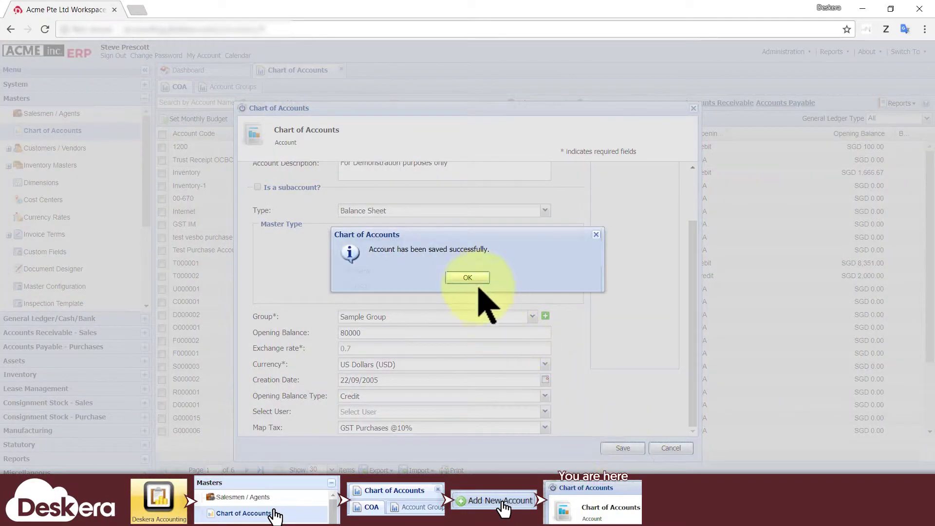
# Confirm the save and select the new ACode00001 Sample Account row in the chart of accounts
pyautogui.click(473, 280)
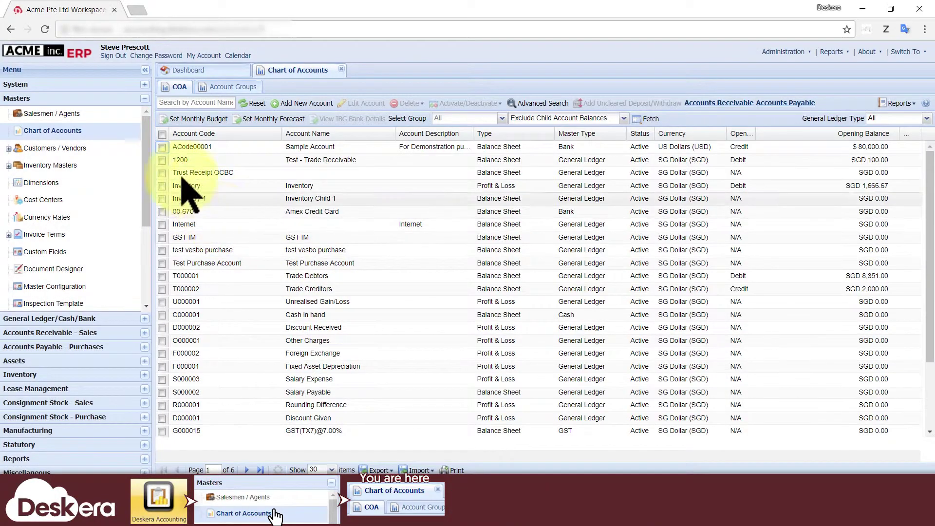
pyautogui.click(231, 151)
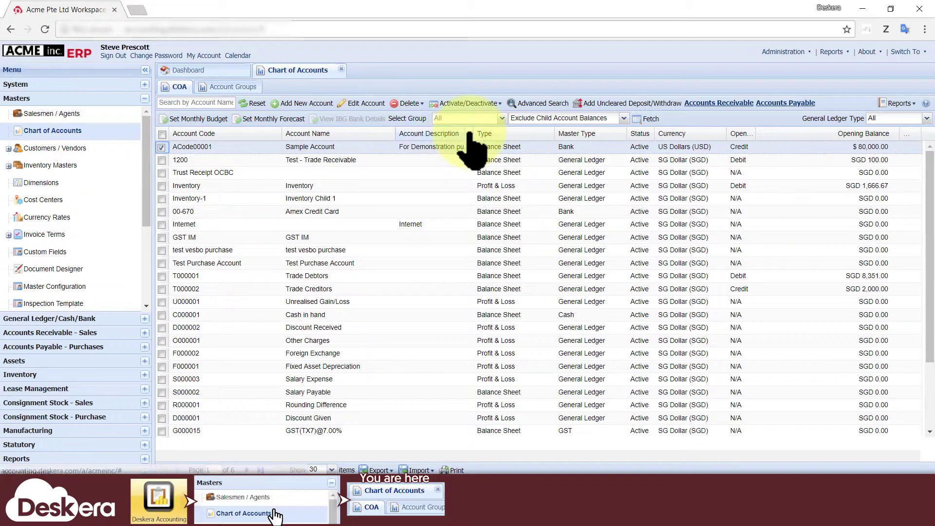